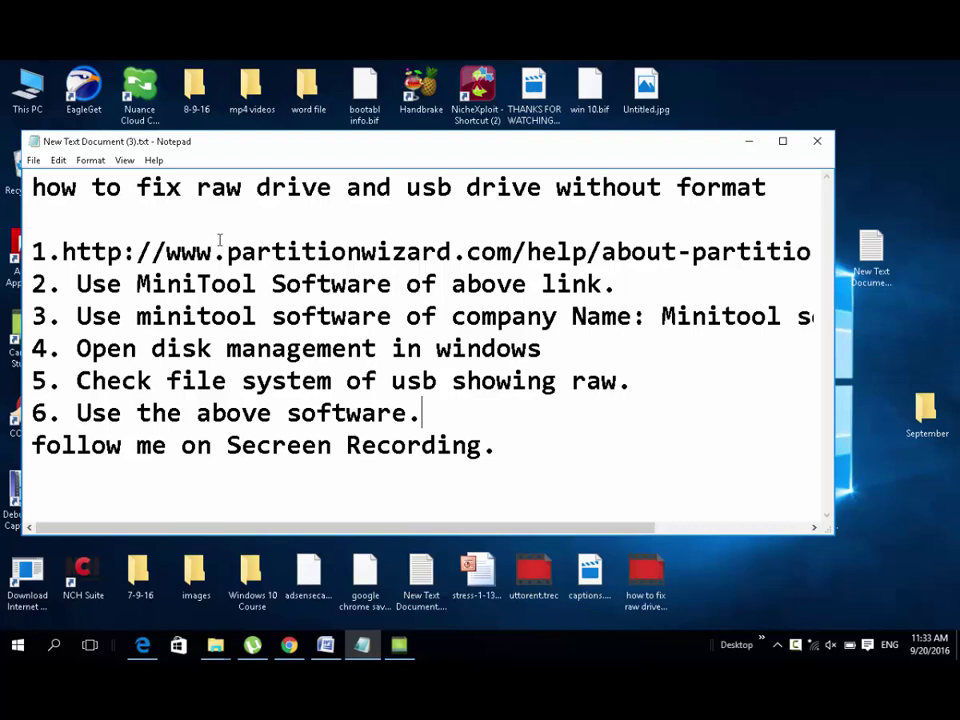
Step: Review the notes, highlighting the partitionwizard.com link, "Use MiniTool Software", "Open disk management in windows" and the USB file system check
drag(228, 251, 646, 240)
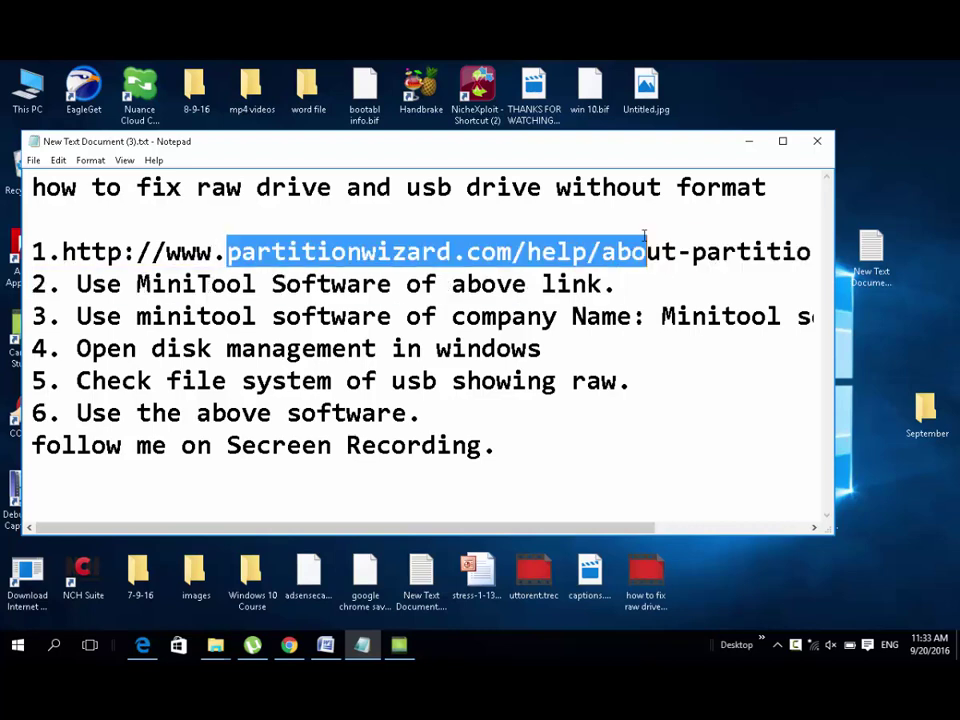
click(332, 284)
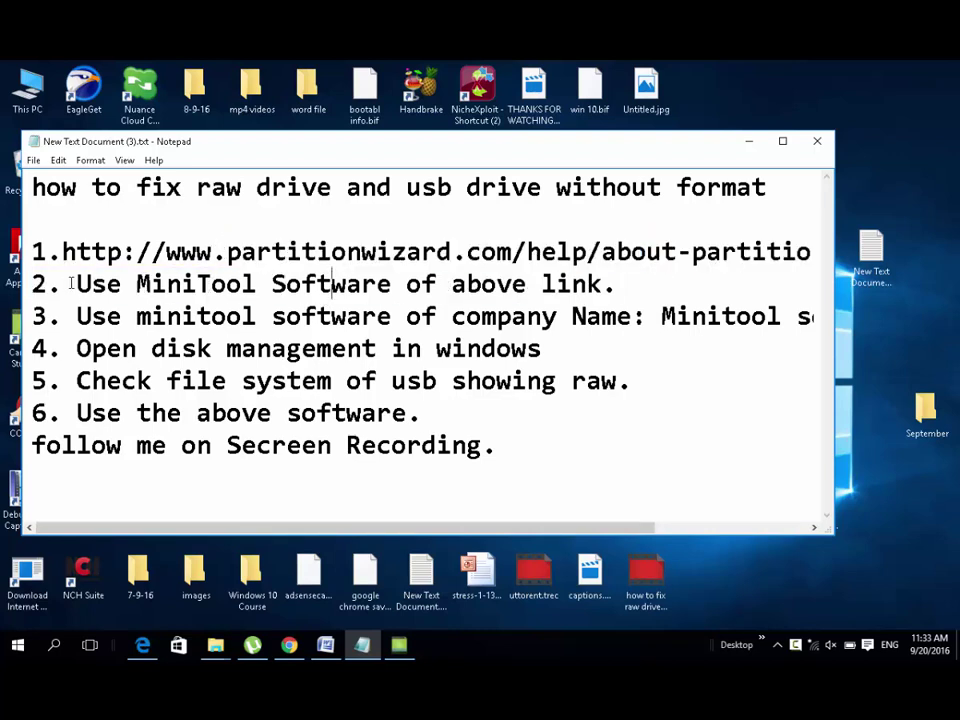
drag(74, 284, 388, 286)
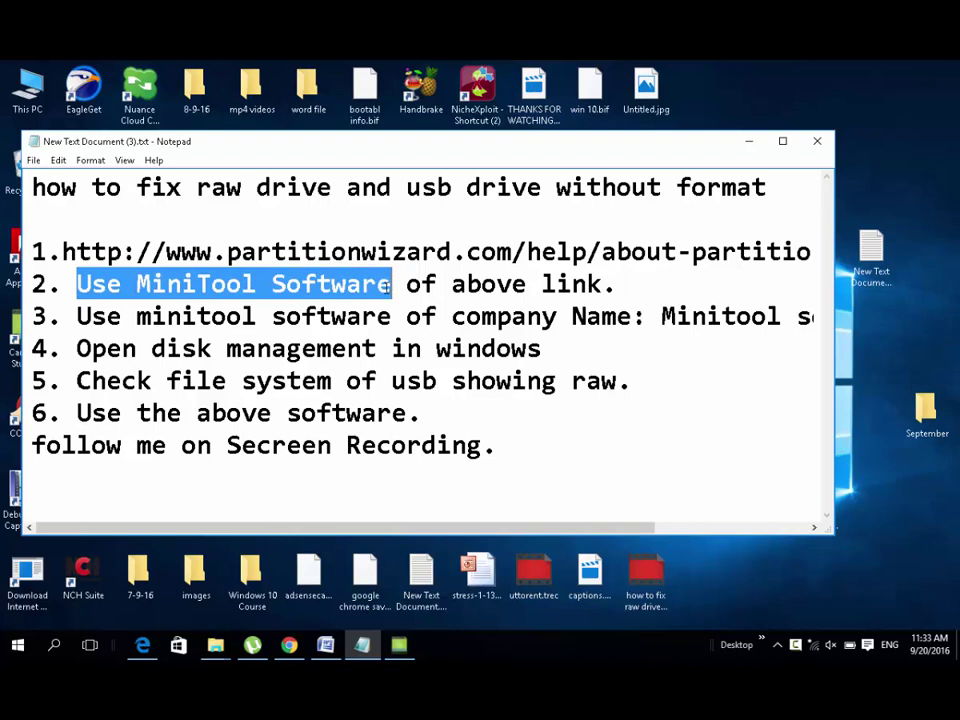
click(308, 340)
key(Home)
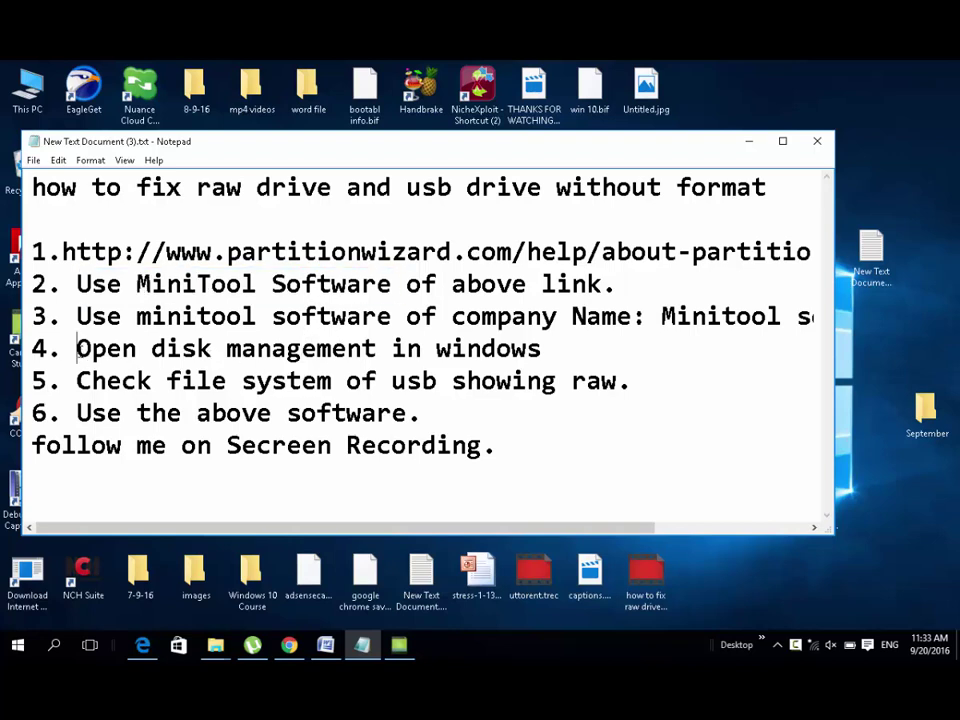
drag(76, 348, 540, 350)
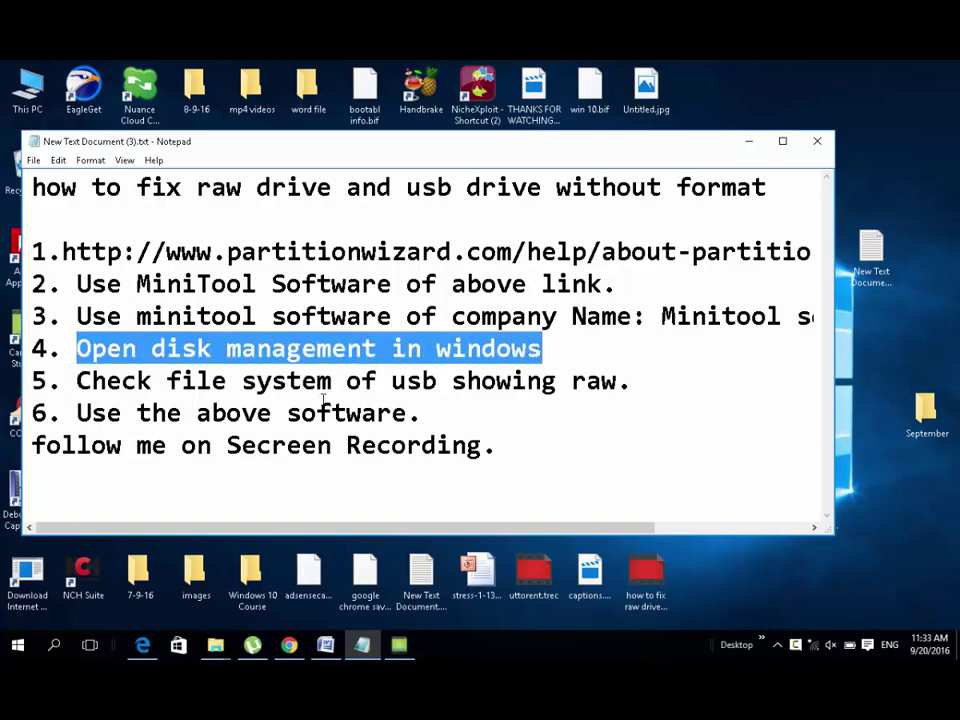
drag(331, 381, 483, 381)
click(495, 412)
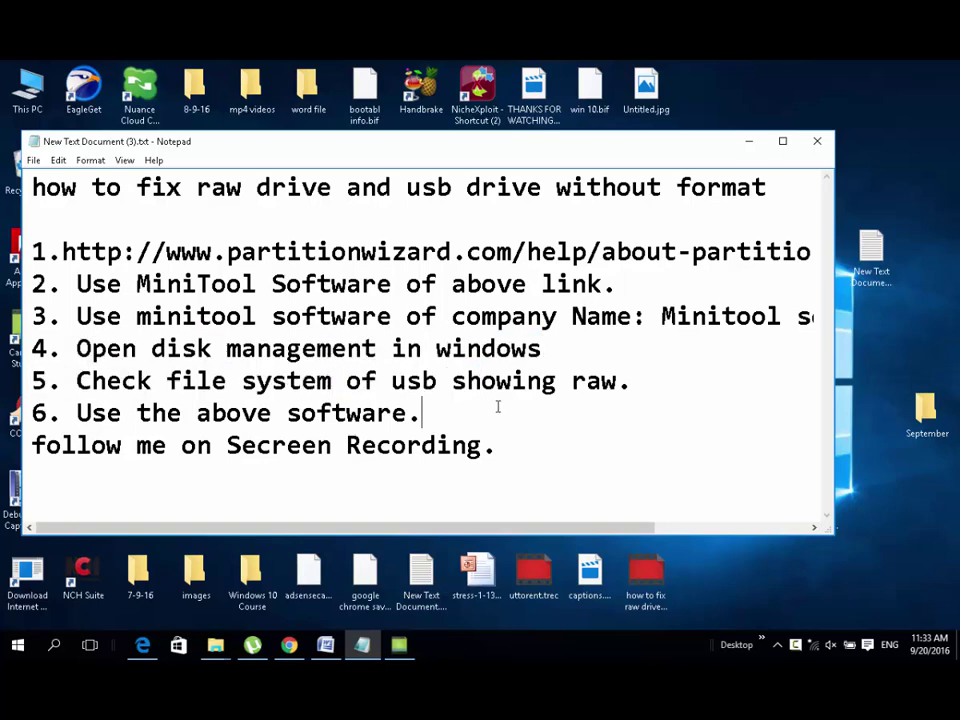
Step: Minimize the notes and open Disk Management in the computer's management console to view the volumes' file systems
click(749, 143)
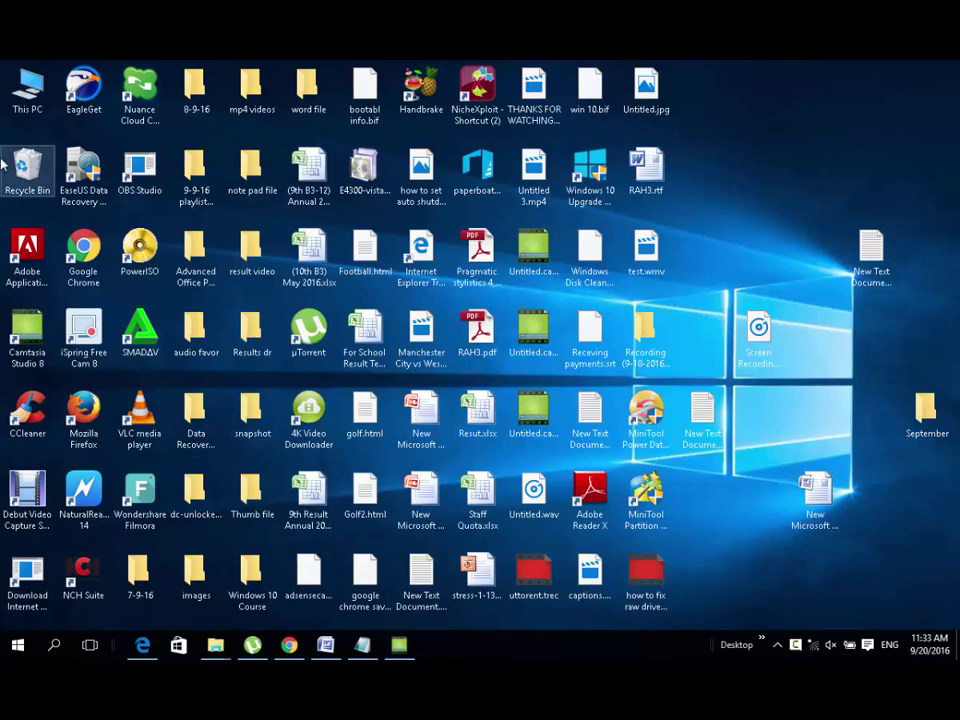
right_click(20, 96)
click(58, 141)
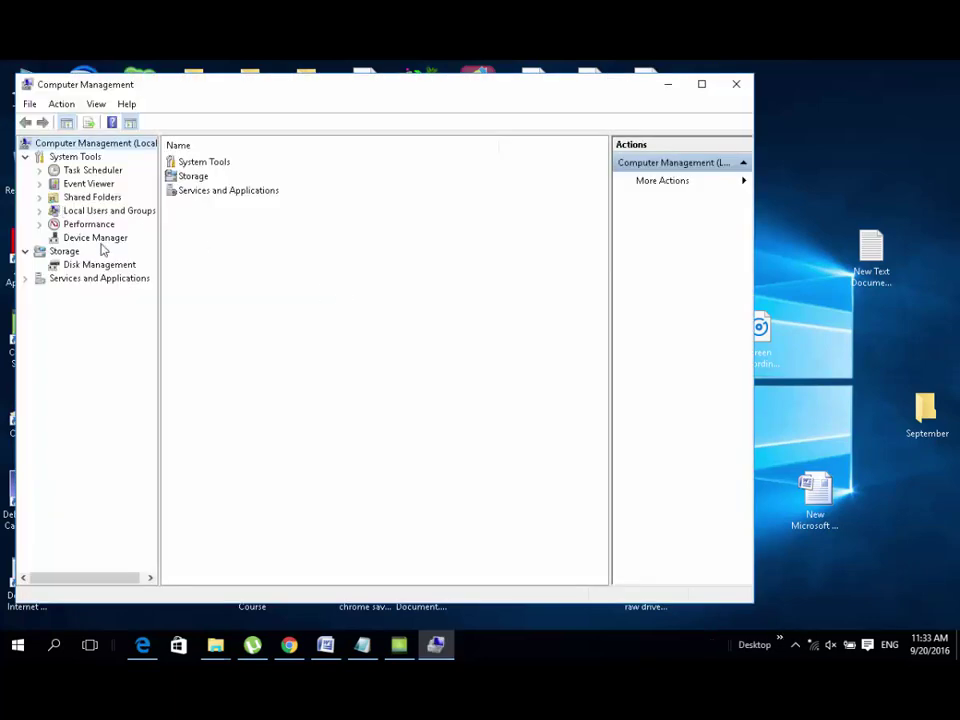
click(102, 242)
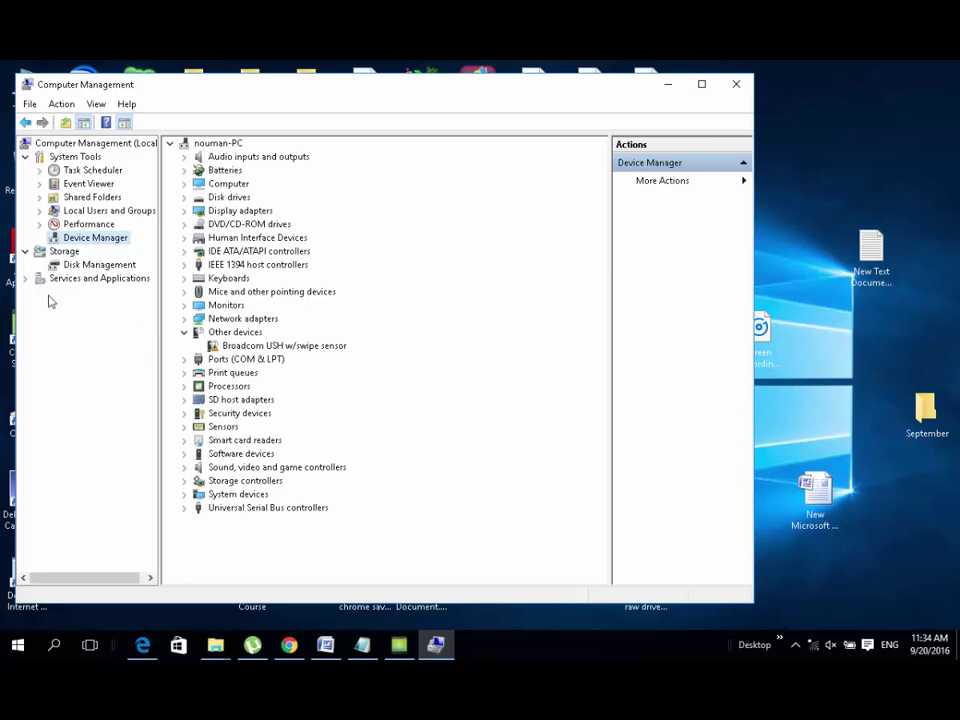
click(64, 266)
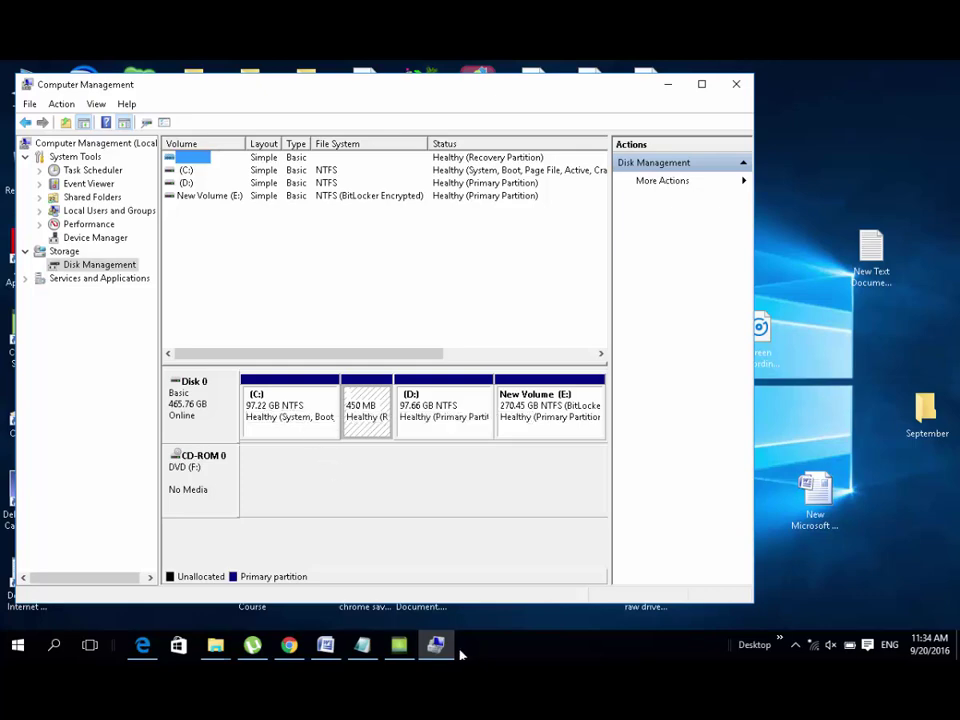
Step: Switch back to the Notepad notes and add the line "my all files system are ok." below the list, separated by a blank line
click(325, 645)
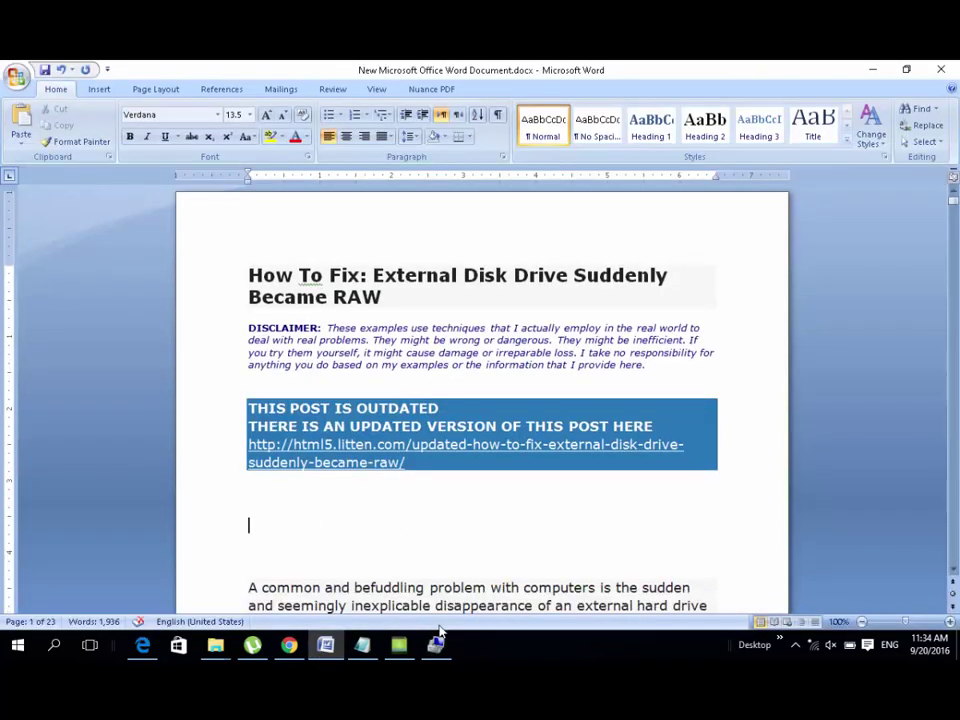
click(872, 69)
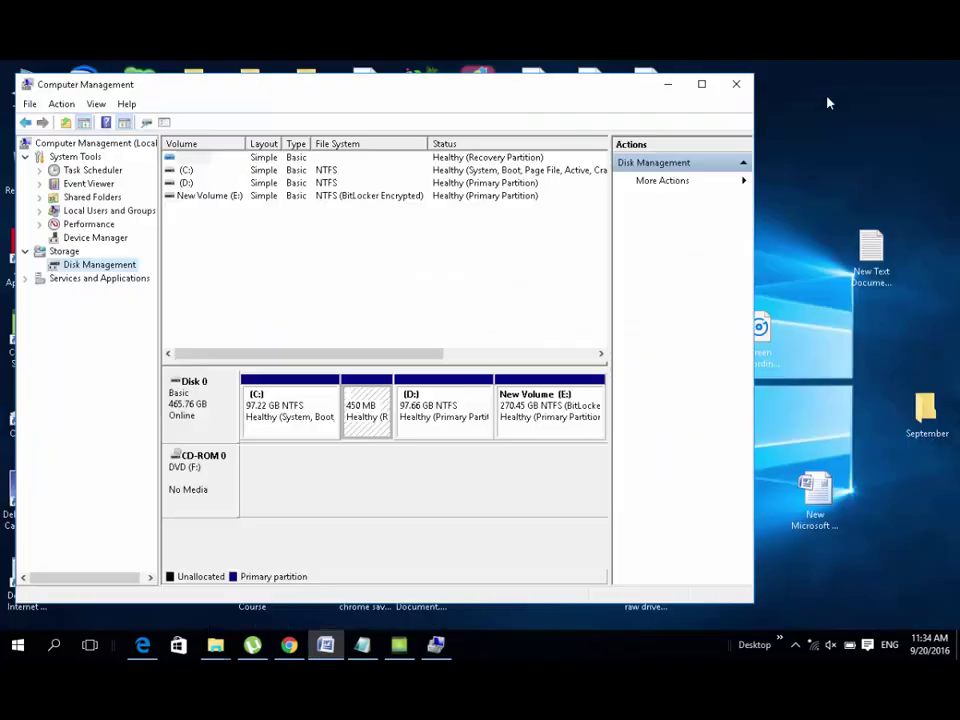
click(363, 644)
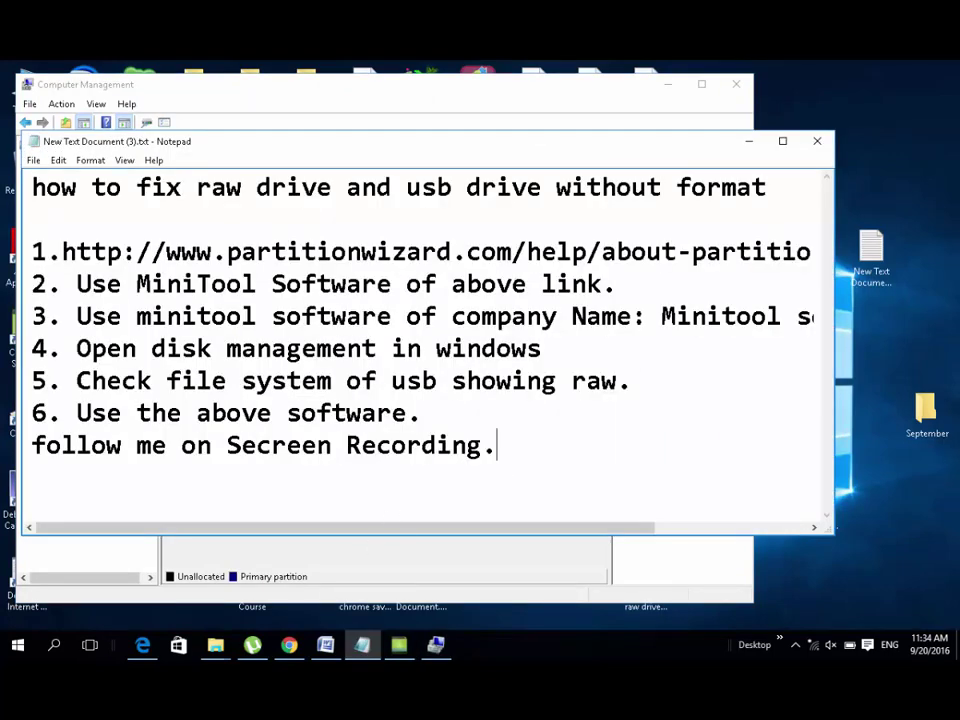
key(Return)
key(Return)
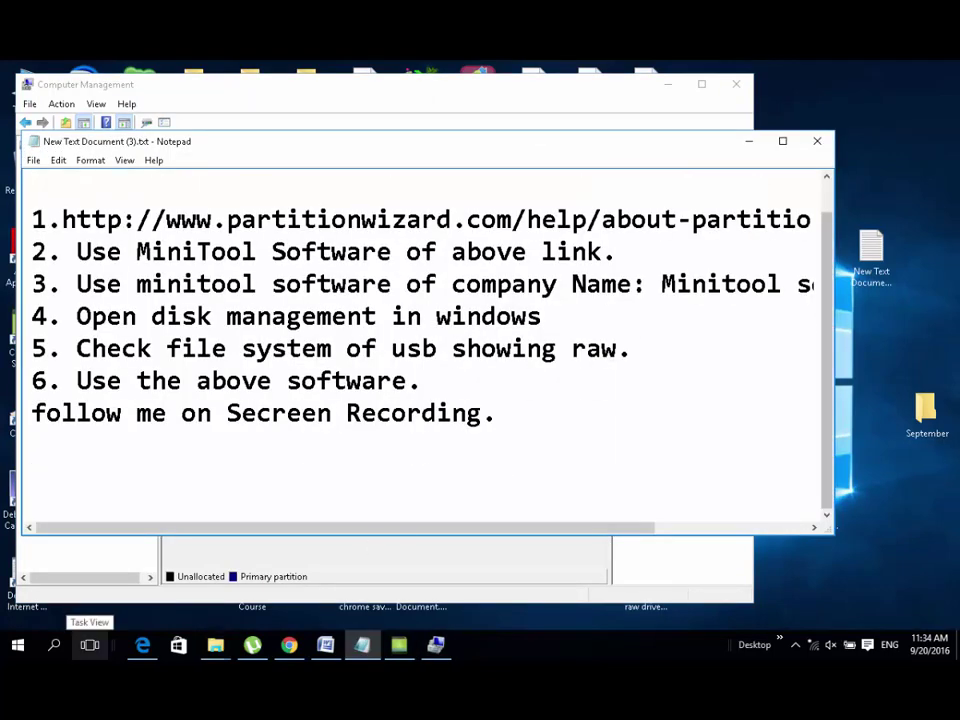
text(my al)
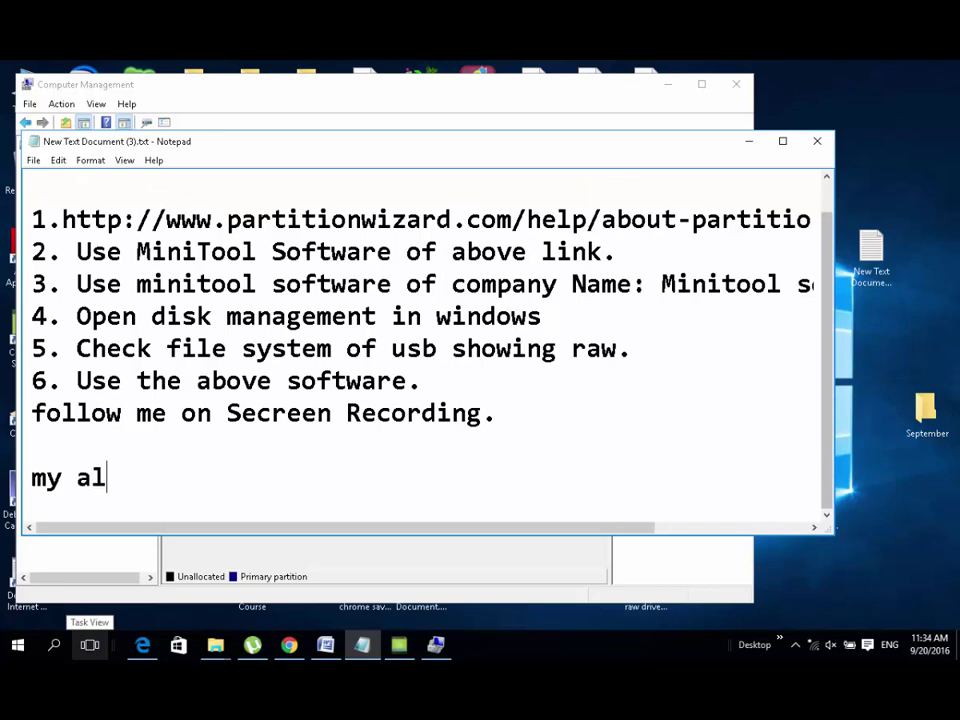
text(l fil)
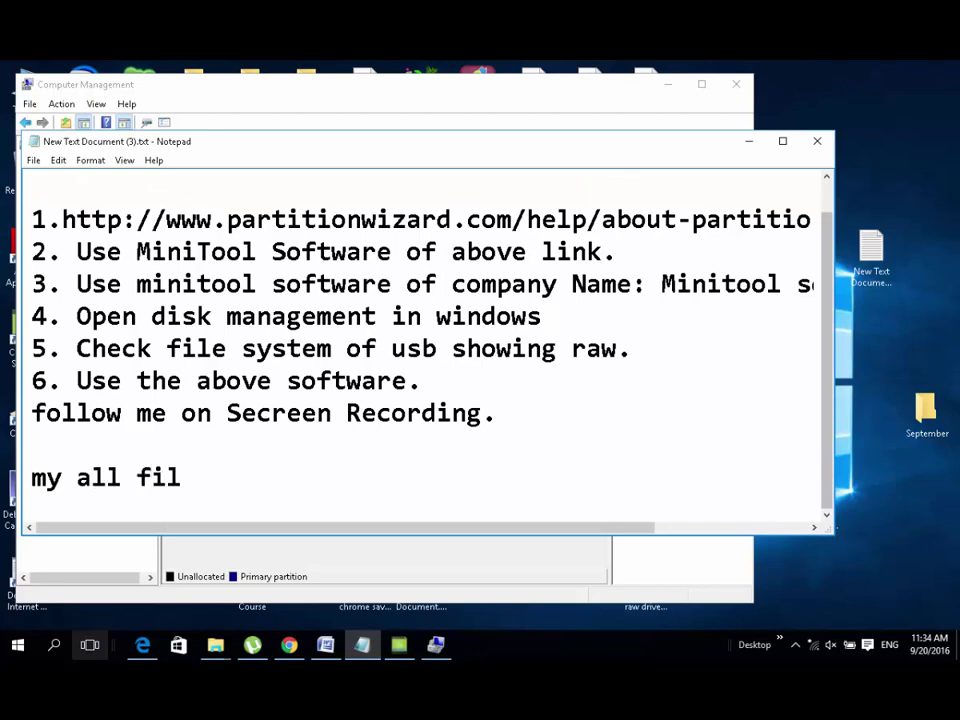
text(es ys)
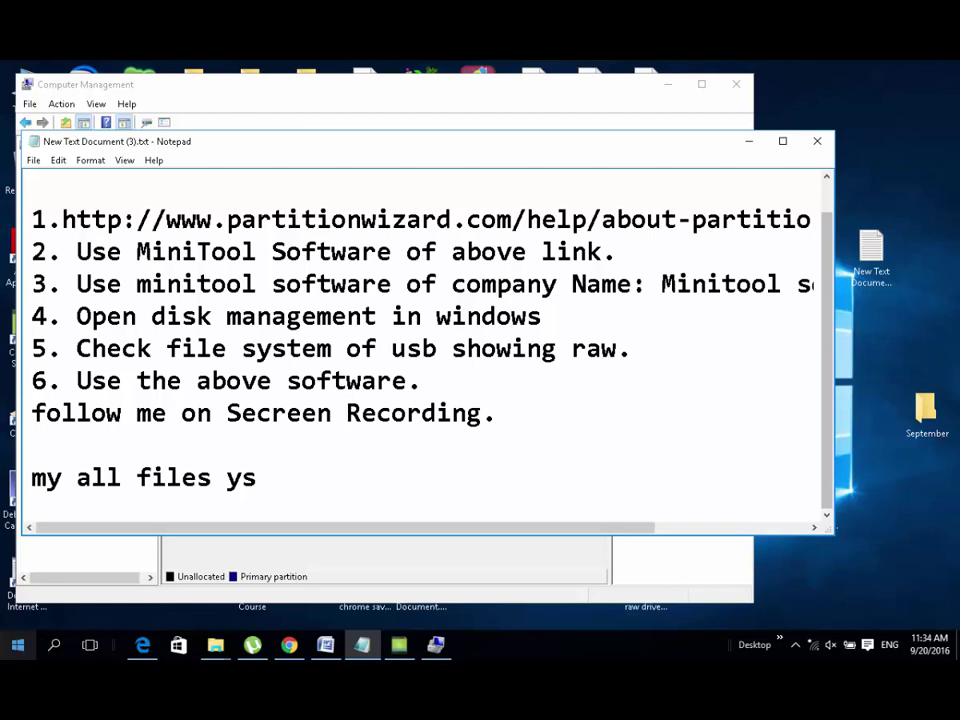
key(BackSpace)
key(BackSpace)
text(system are)
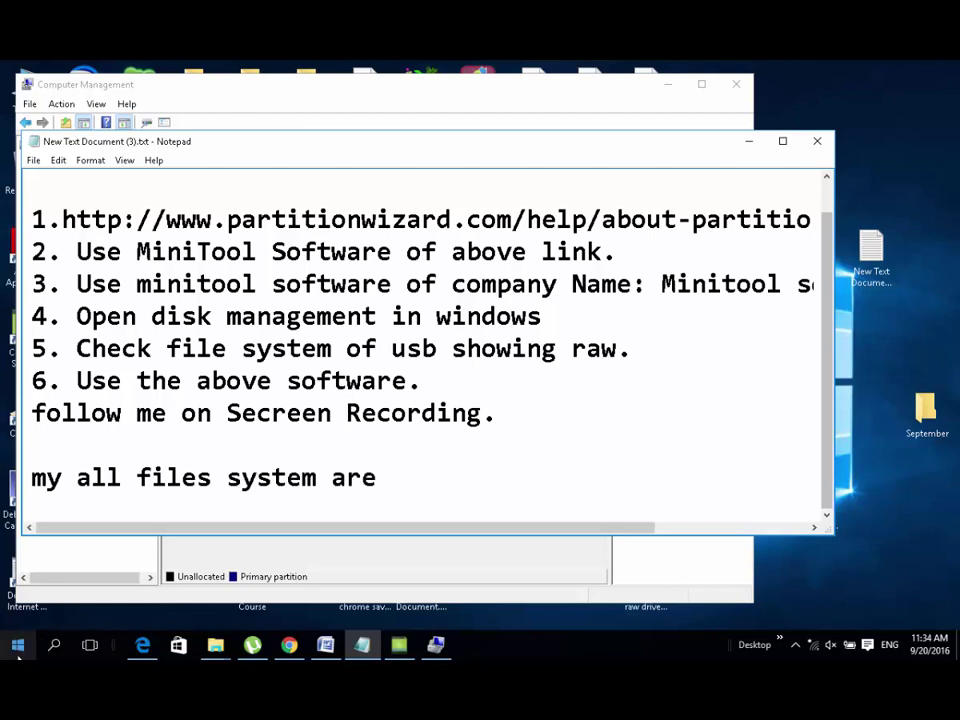
text( ok.)
key(Return)
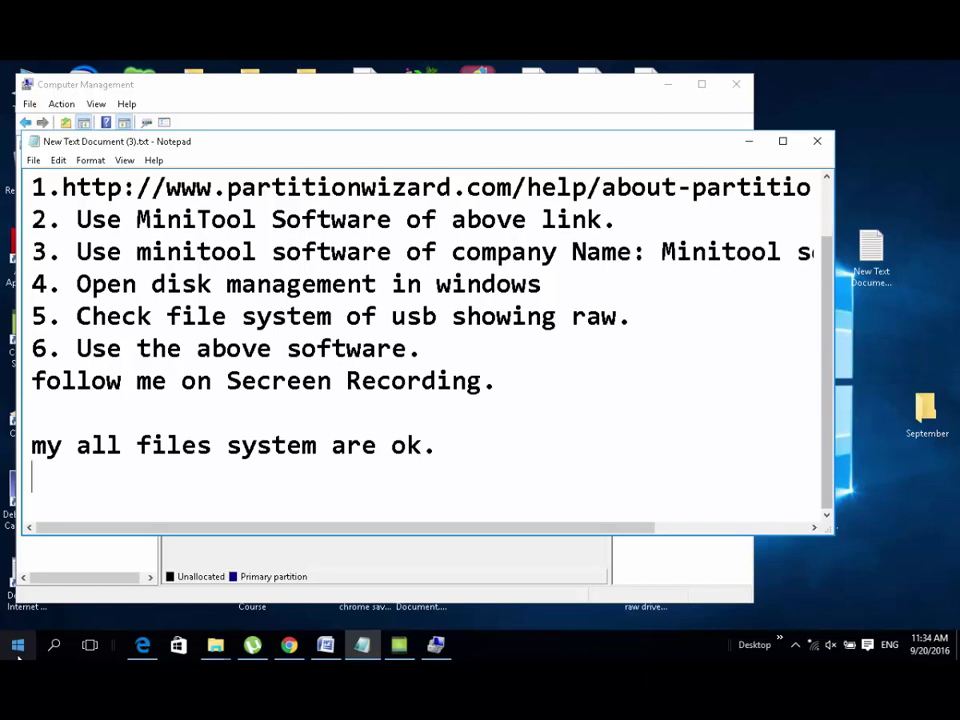
Step: Write "if any drive or usb removable drive showing raw, I recomend to use" on the next line of the notes
text(if any drive)
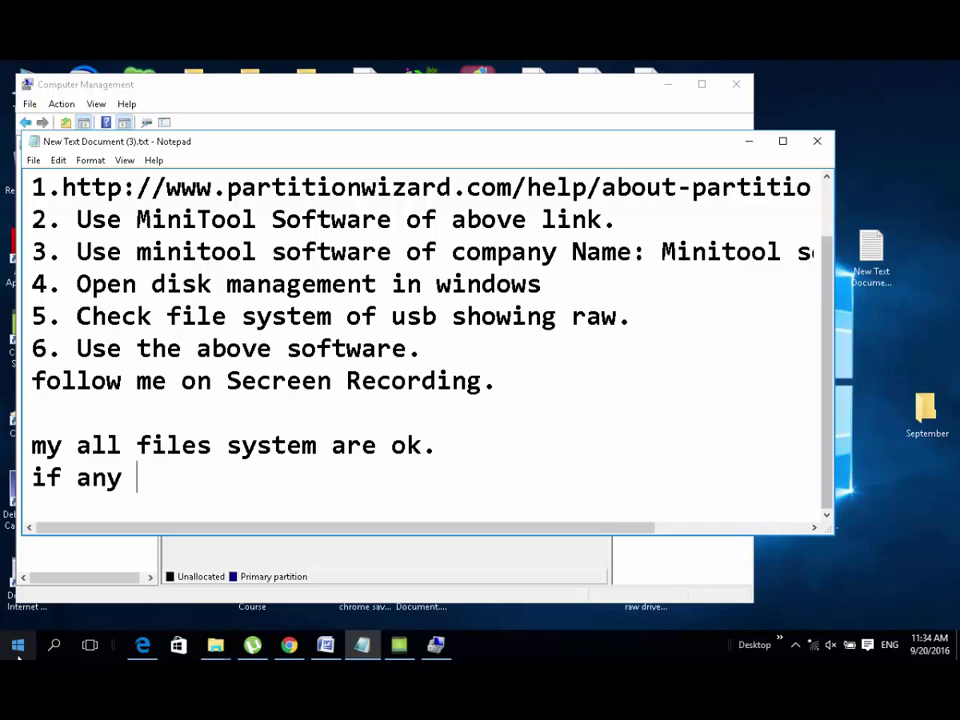
text( or s)
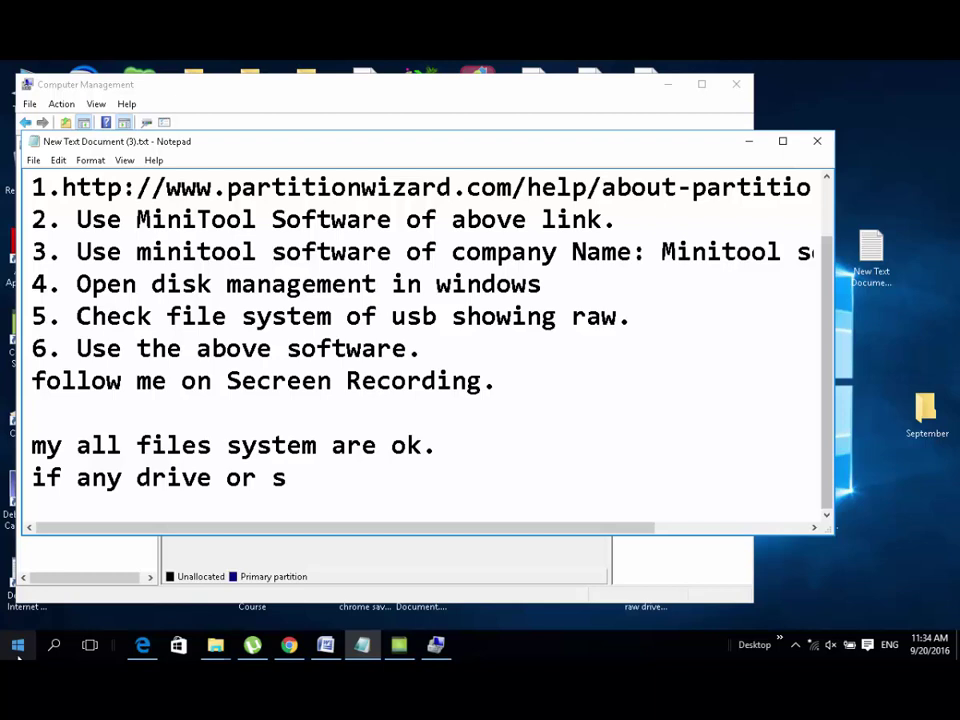
key(BackSpace)
text(usb remov)
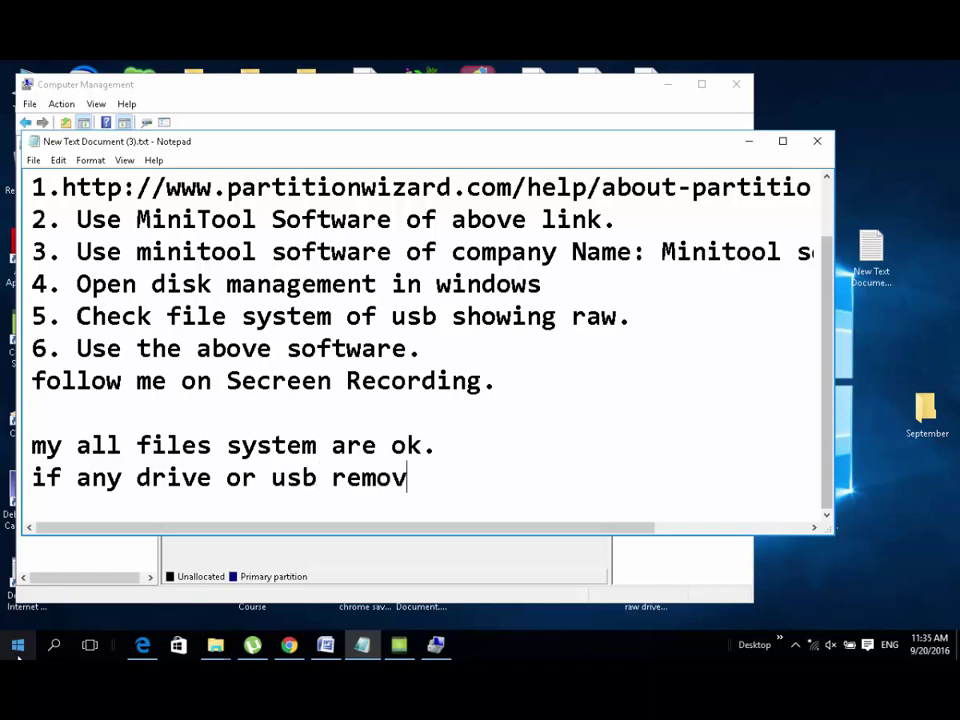
text(able dri)
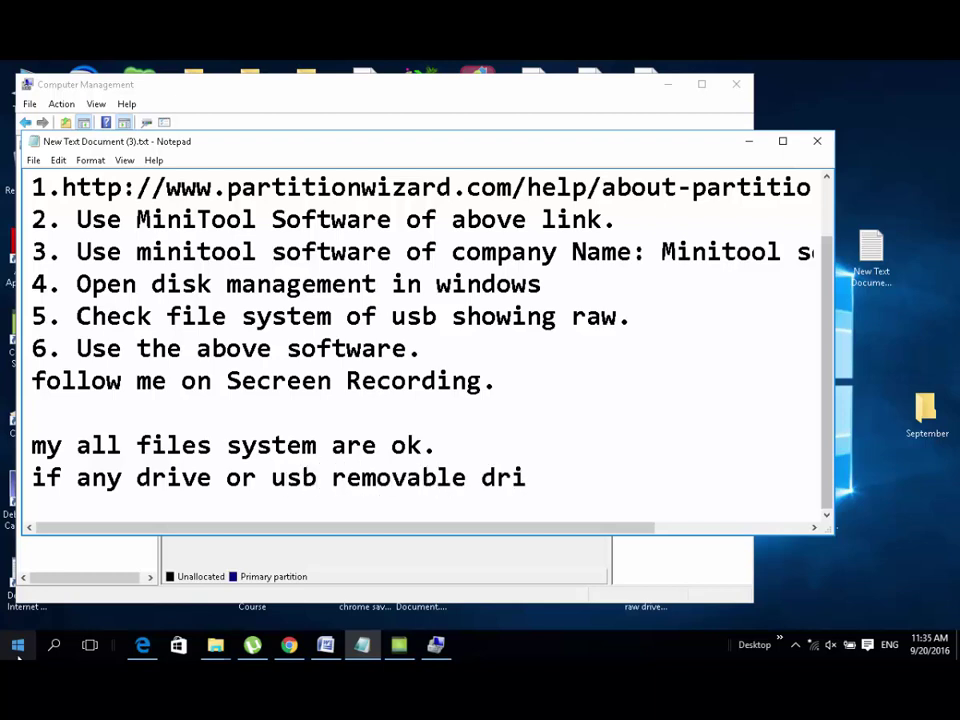
text(ve showing)
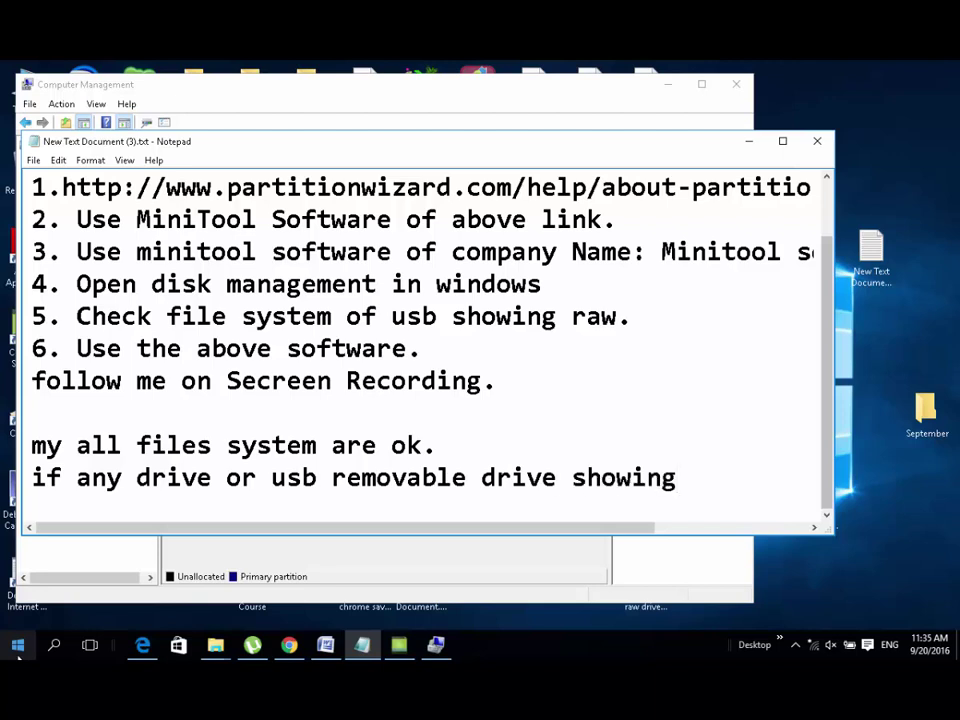
text( raw, I recom)
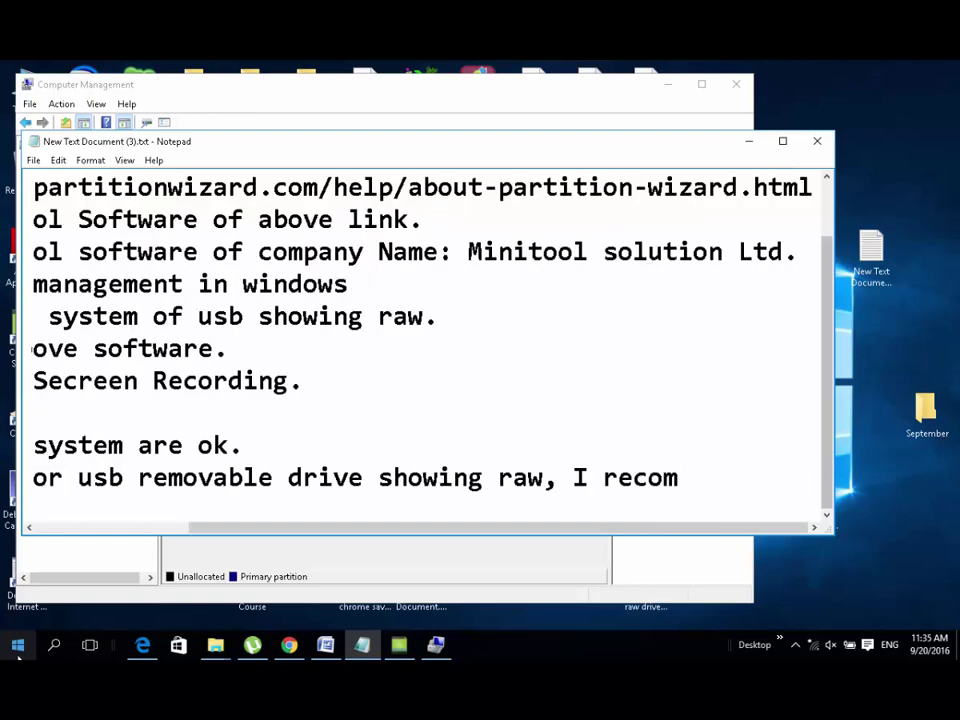
text(end to)
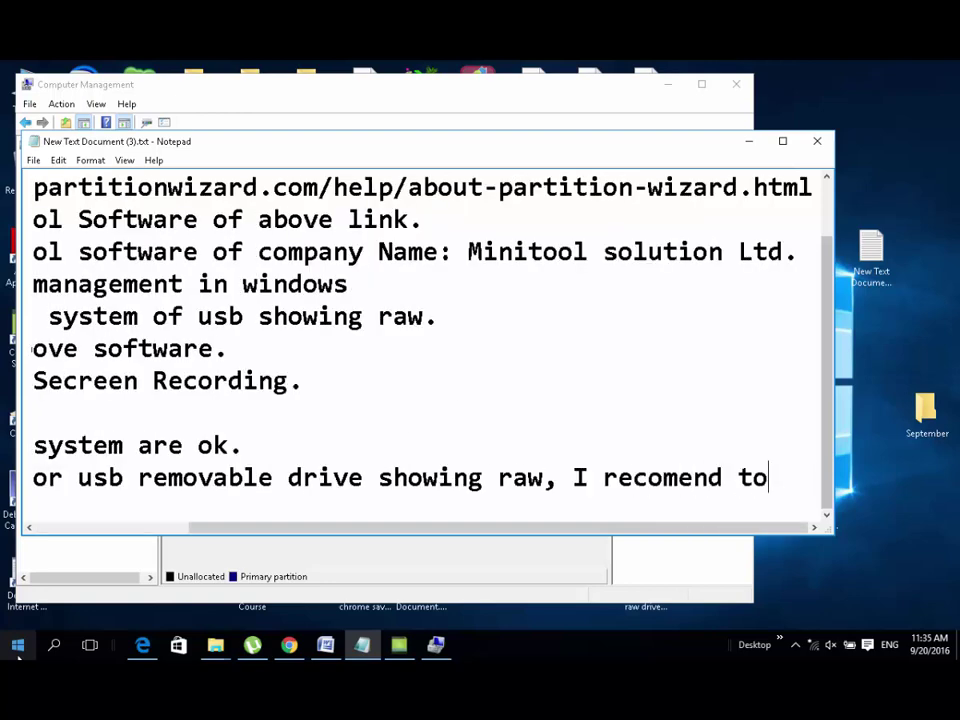
text( use )
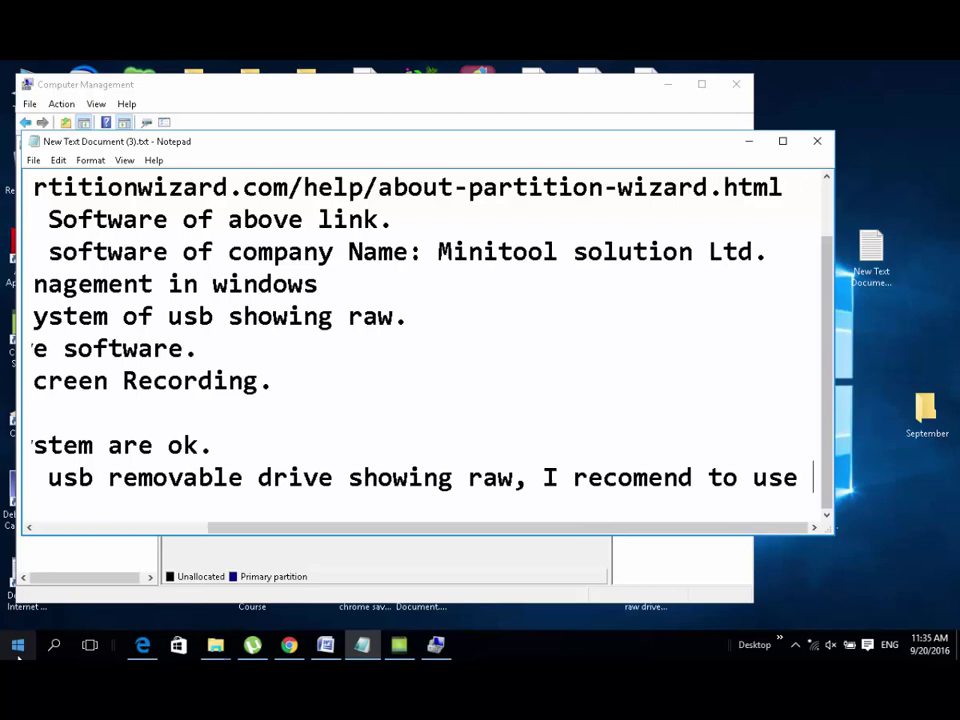
Step: Complete the recommendation sentence with the software name "Minitool Partition Wizard."
text(Mini)
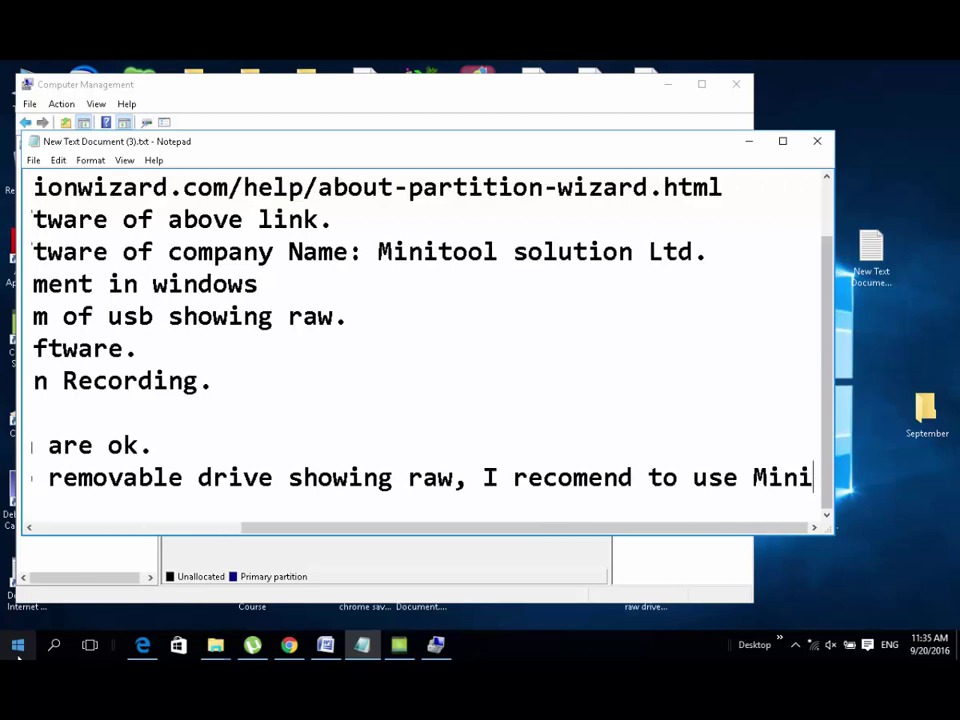
text(tool)
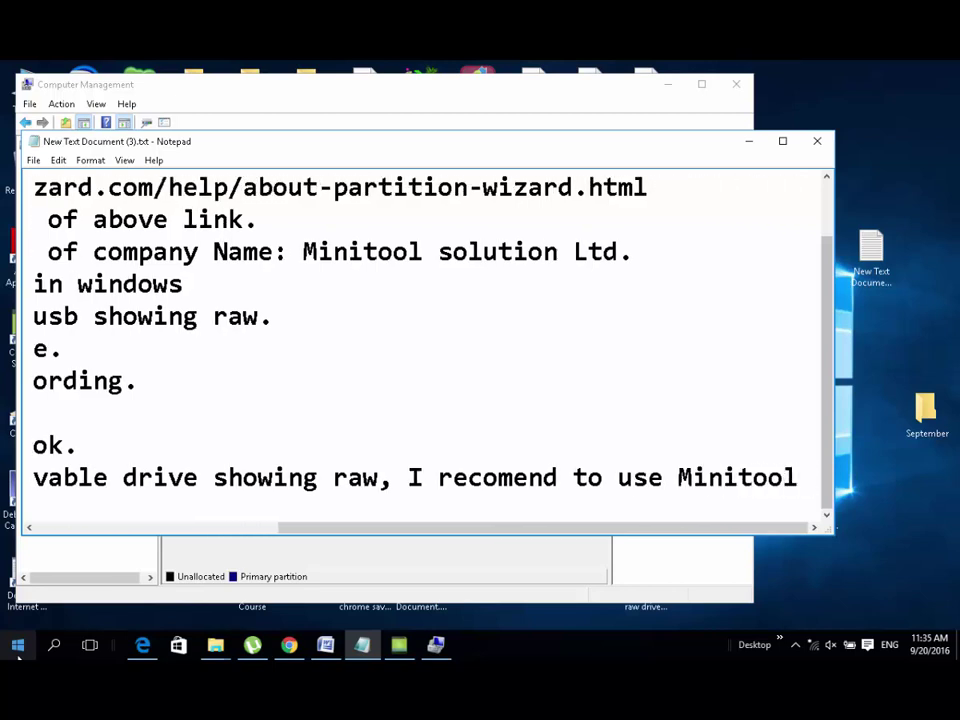
text( Parti)
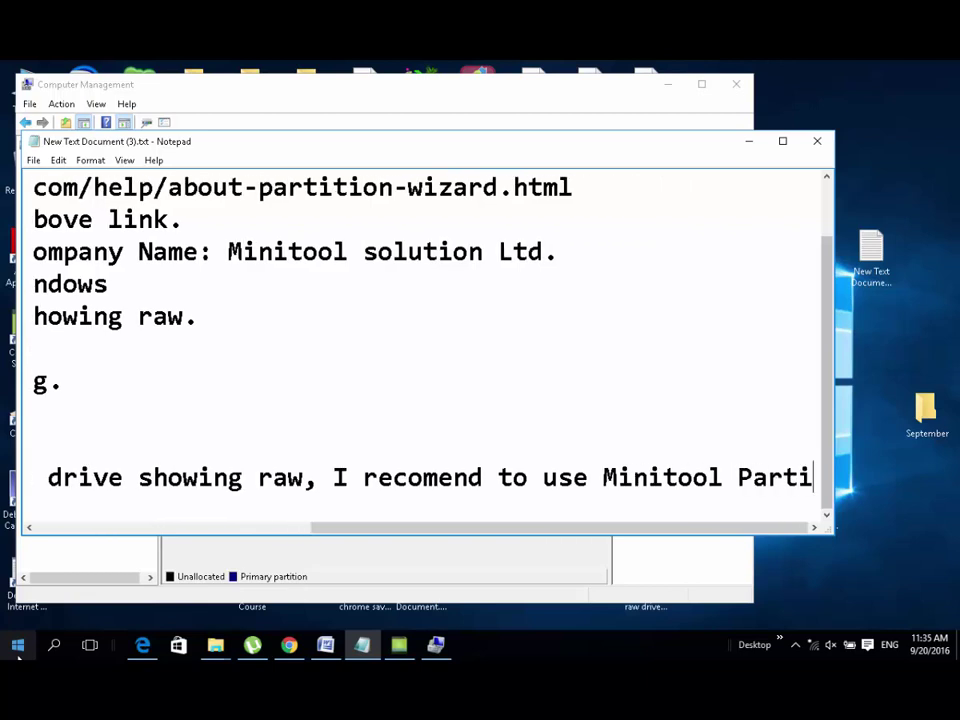
text(ion)
key(BackSpace)
key(BackSpace)
key(BackSpace)
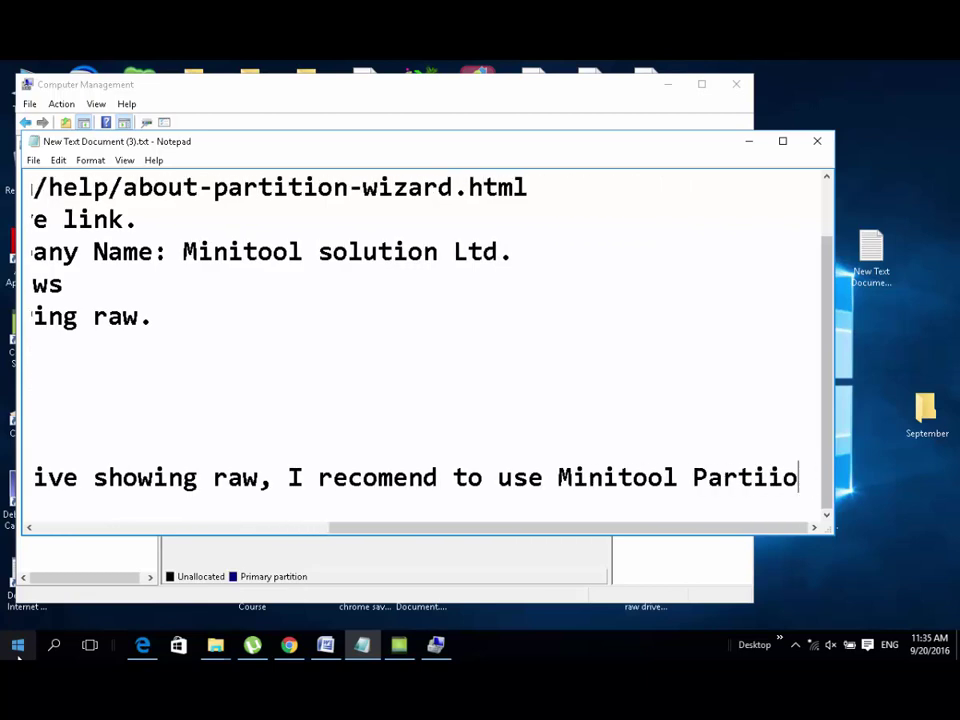
text(tion )
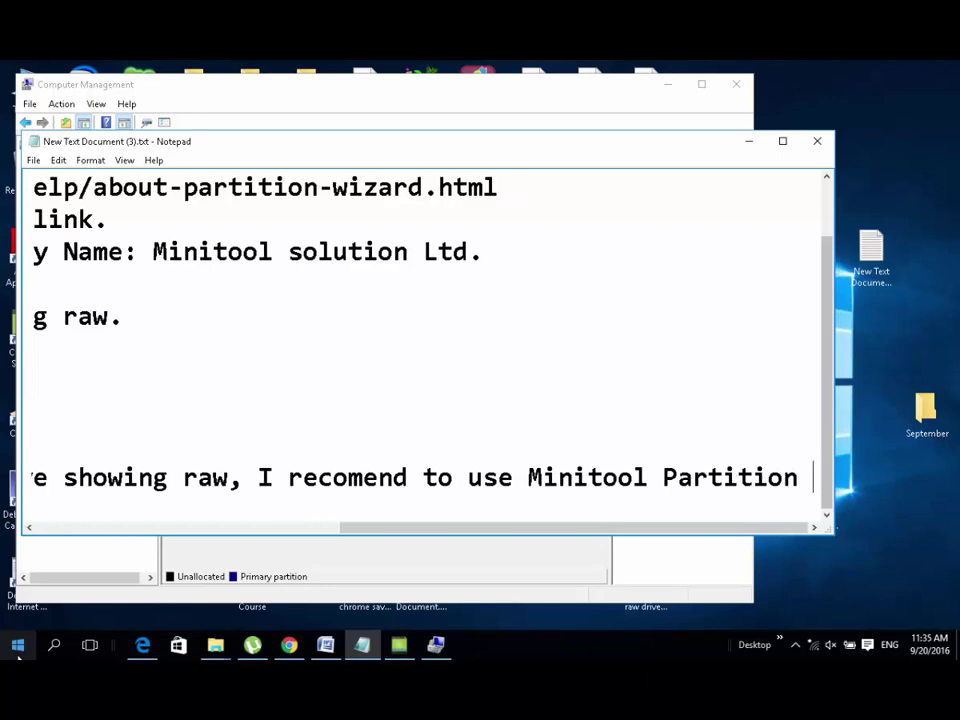
text(Wiz)
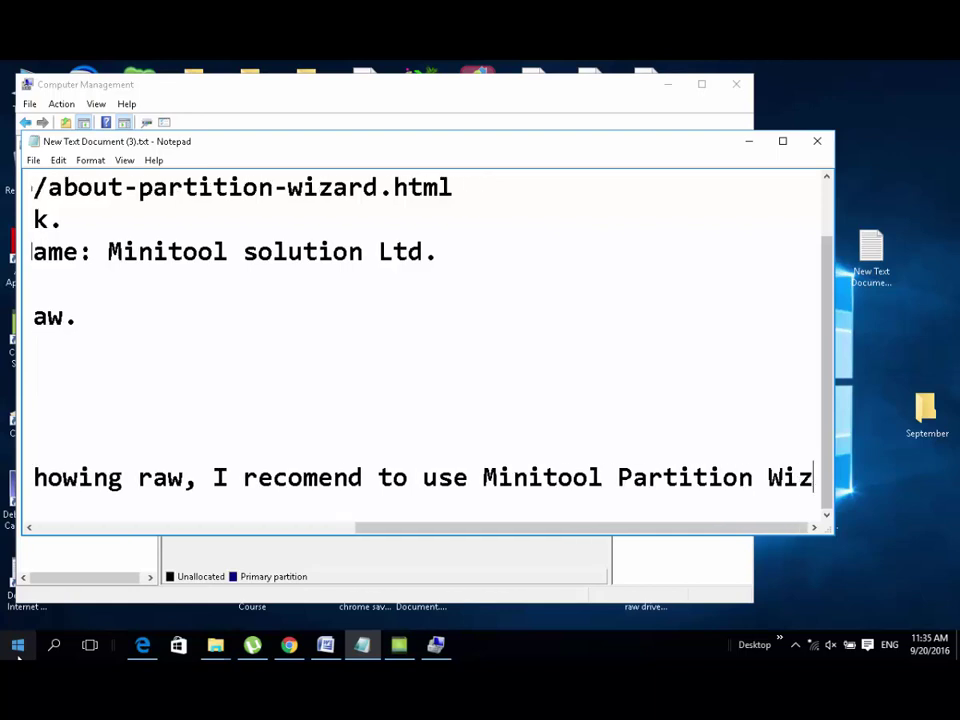
text(ard.)
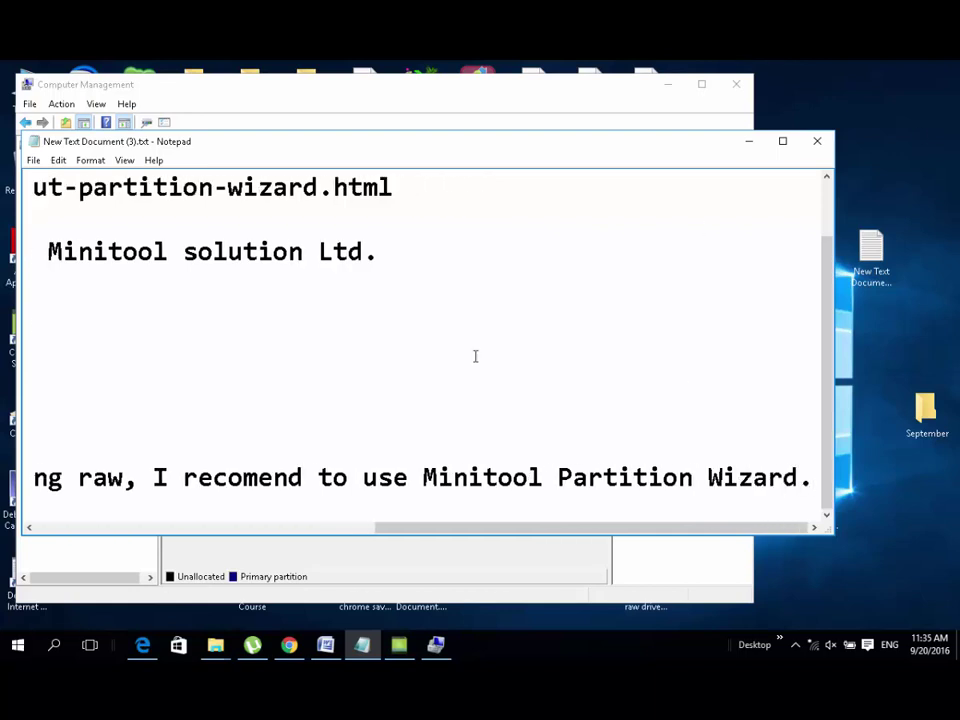
Step: Highlight the notes' last line recommending Minitool Partition Wizard for raw drives, reading it from start to end
drag(494, 529, 182, 529)
drag(41, 477, 618, 497)
drag(471, 530, 570, 530)
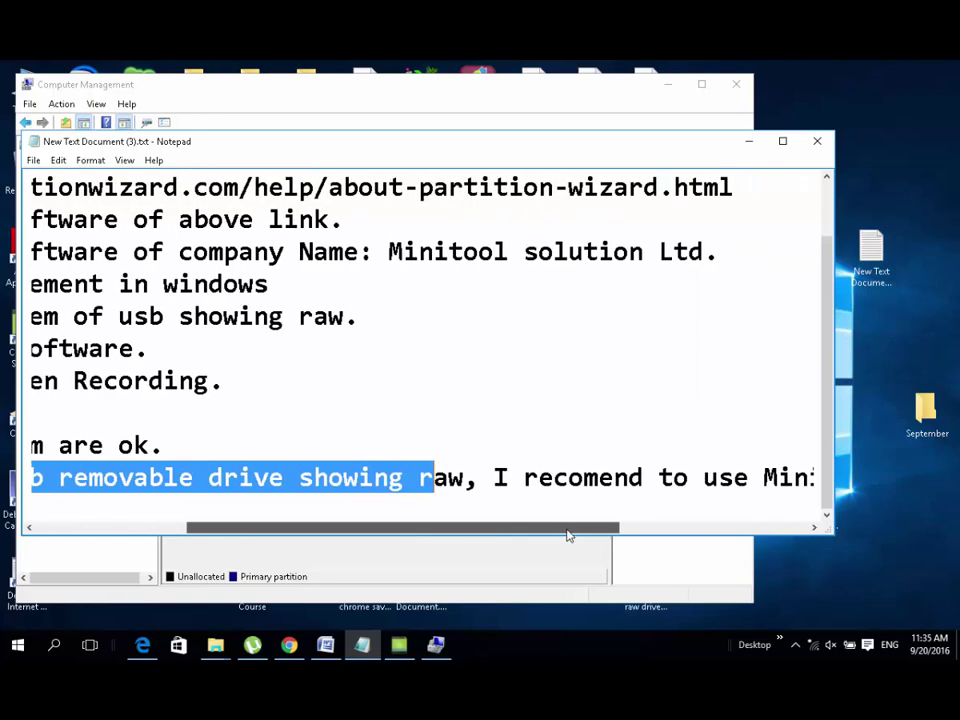
drag(488, 477, 783, 480)
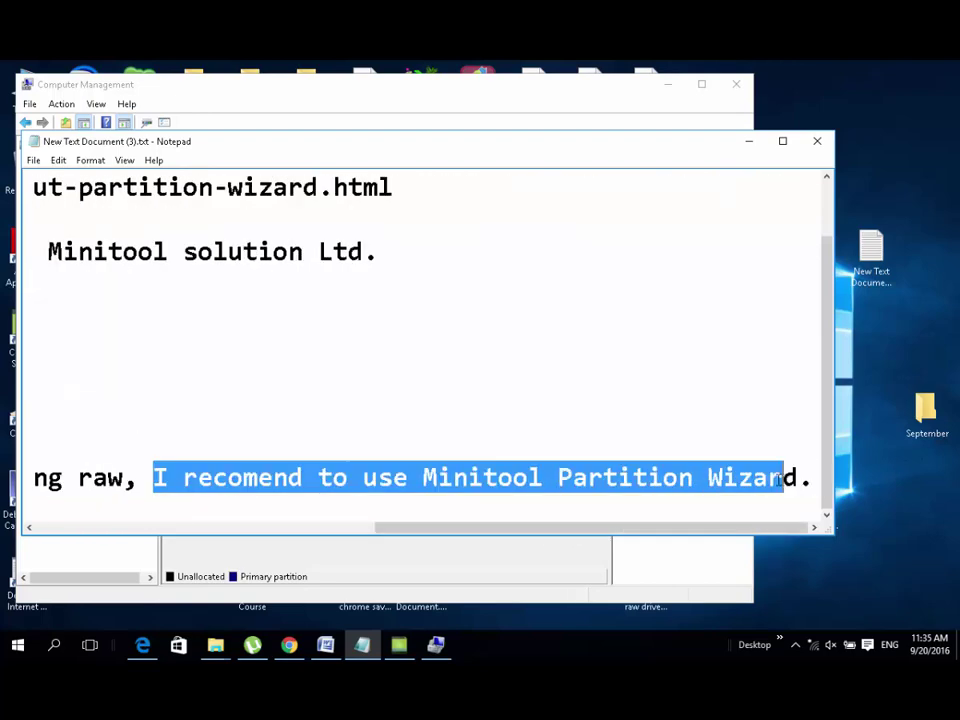
click(587, 502)
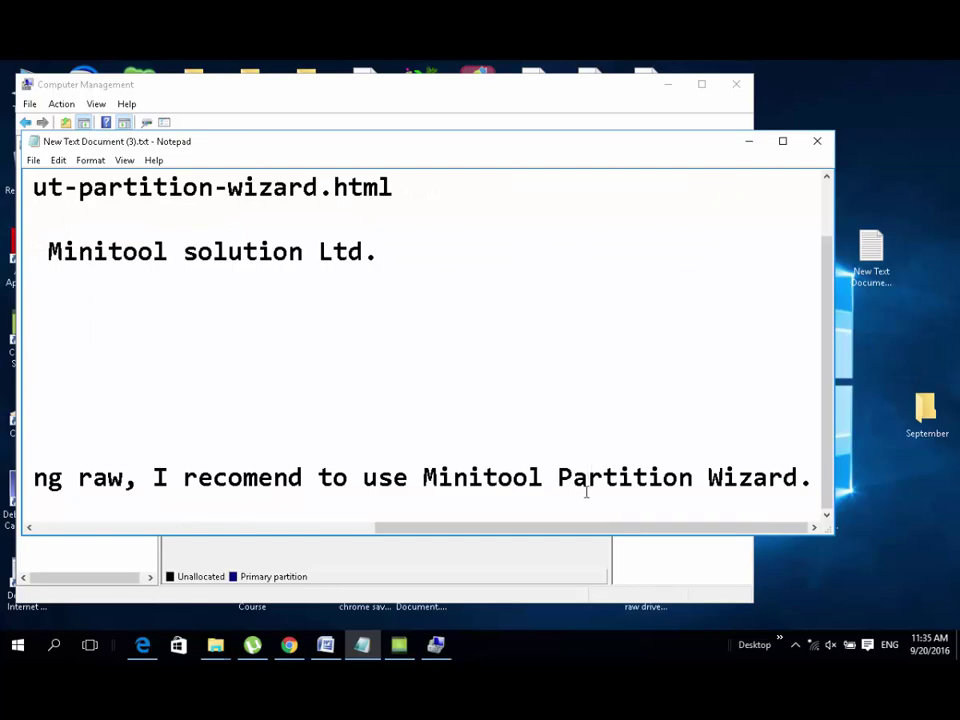
Step: Minimize the notes, close Computer Management, and launch the MiniTool Partition Wizard Free application from the desktop
click(750, 145)
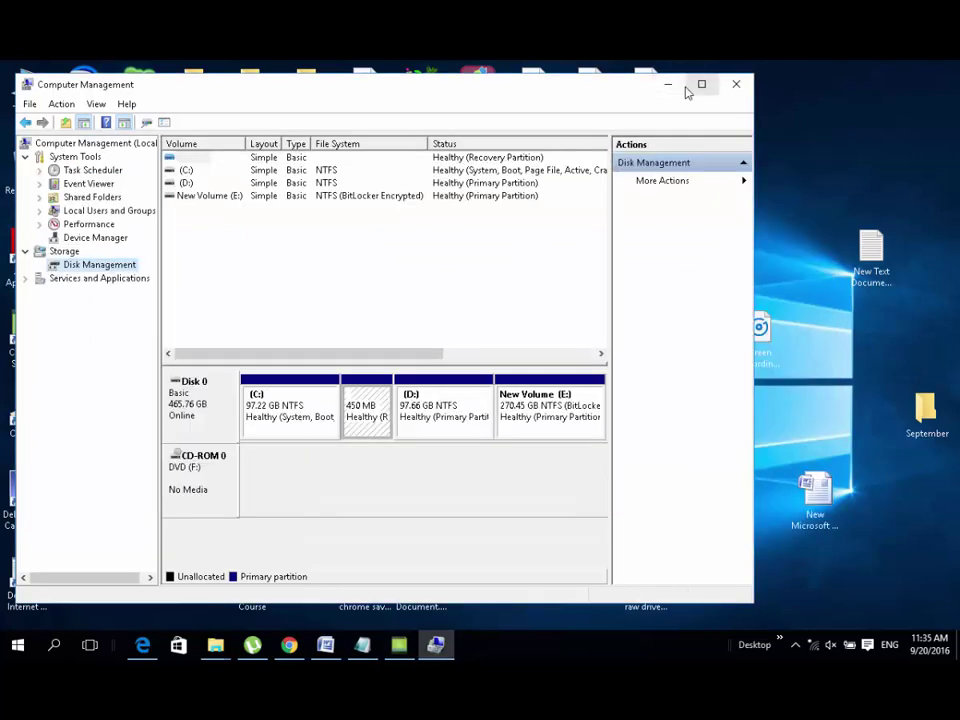
click(690, 88)
click(941, 68)
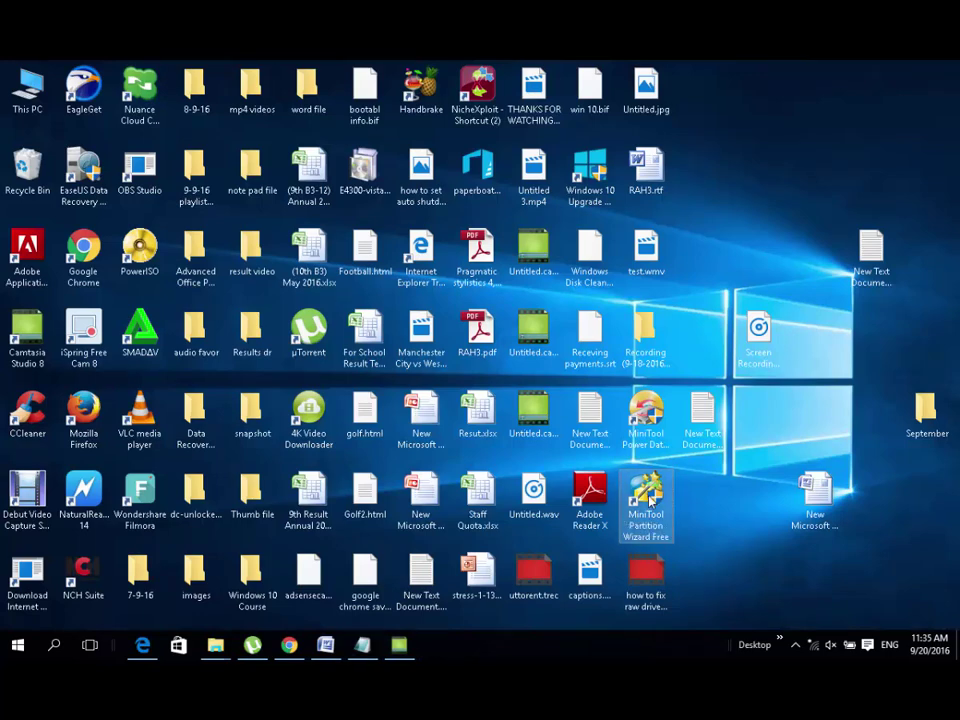
double_click(648, 495)
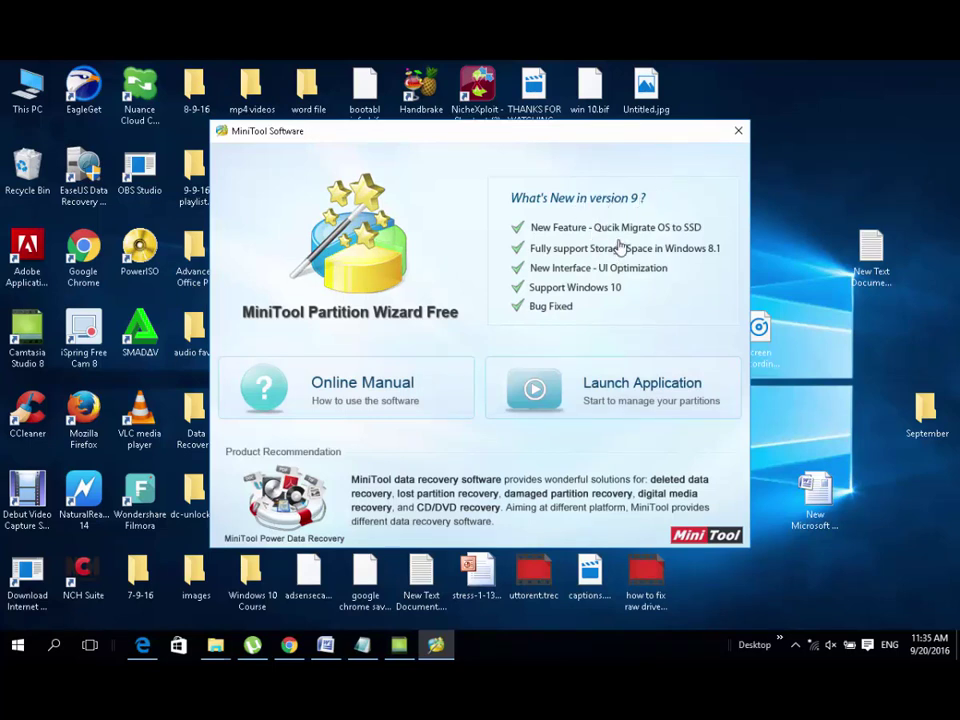
click(603, 403)
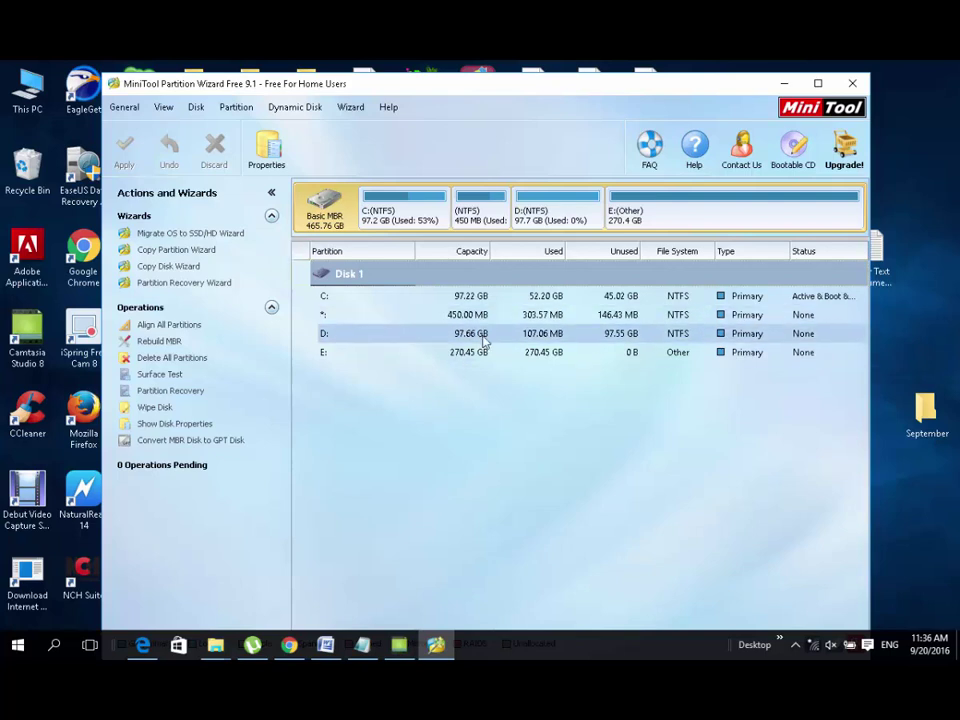
Step: Run Check File System on partition D: with the "Check & fix detected errors" option, then close the check dialog
click(484, 341)
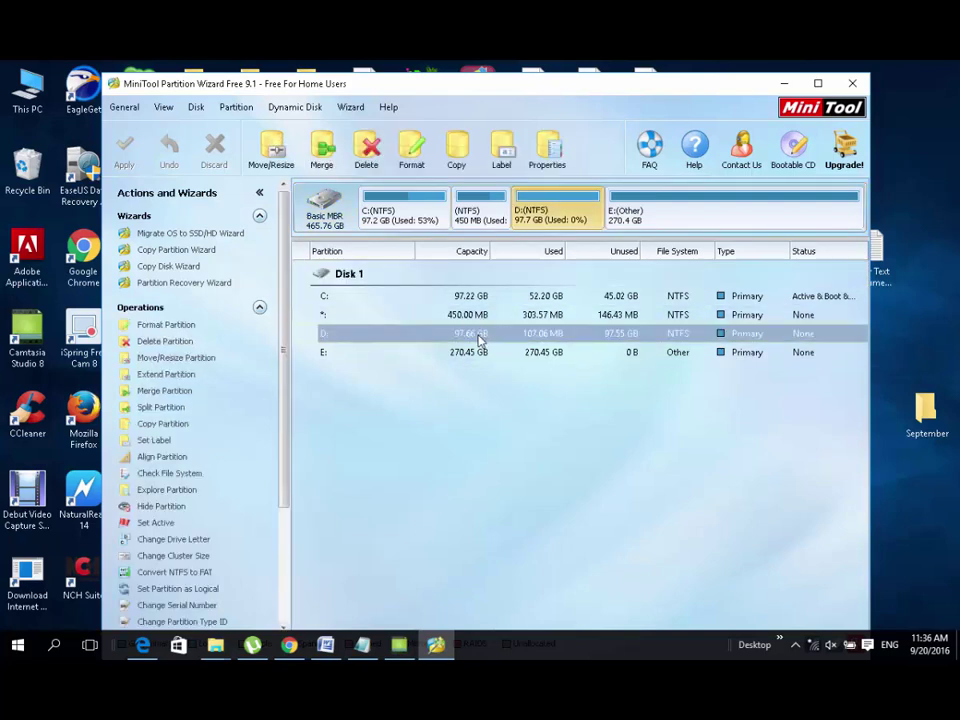
right_click(480, 341)
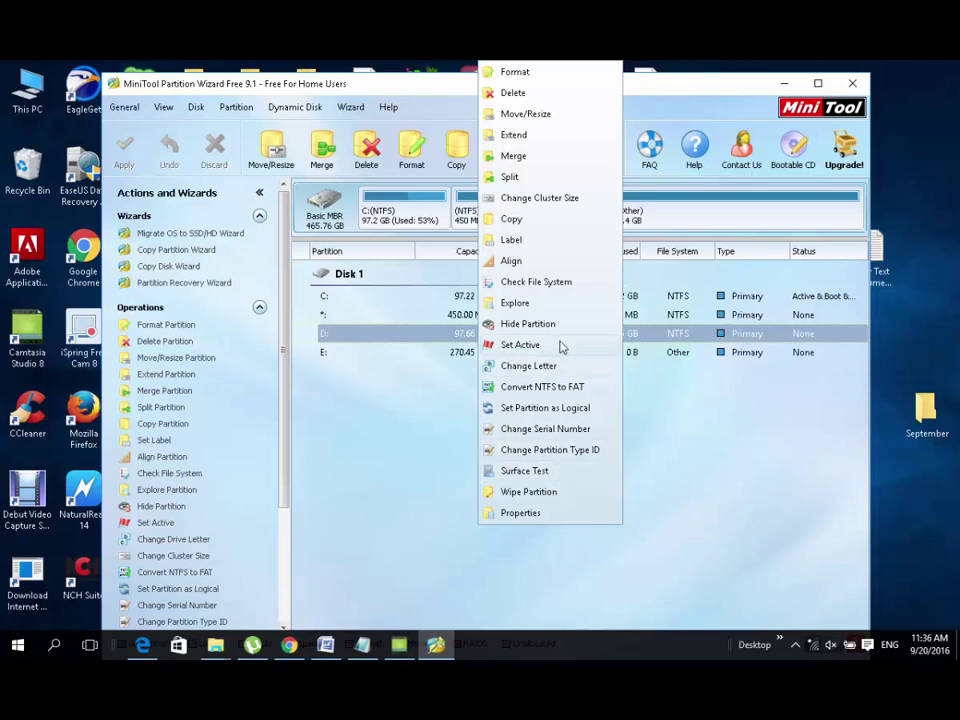
click(536, 282)
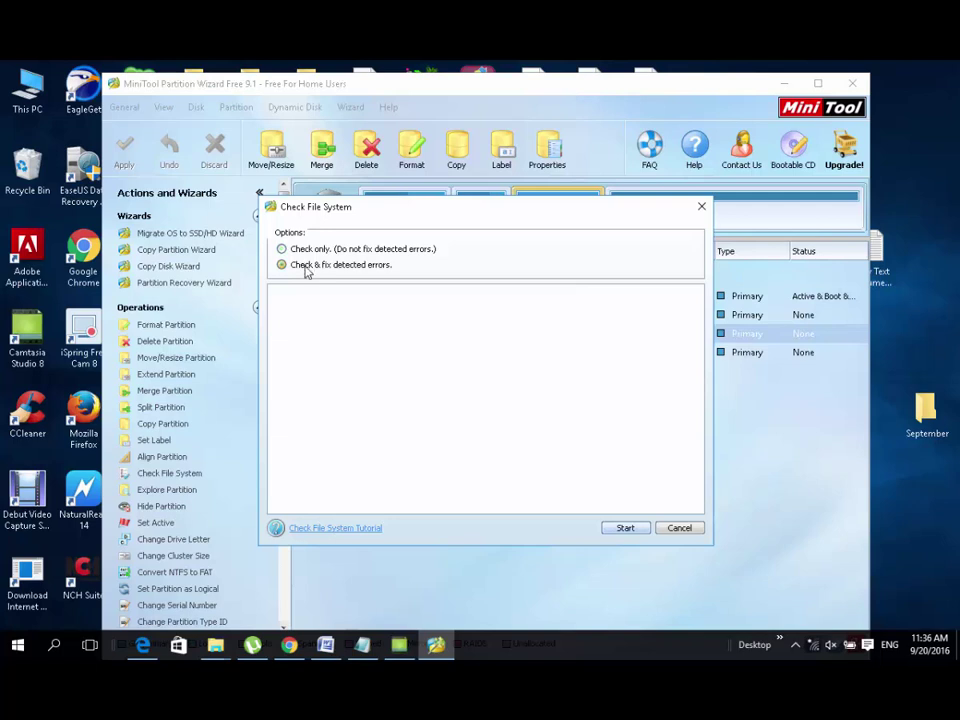
click(626, 530)
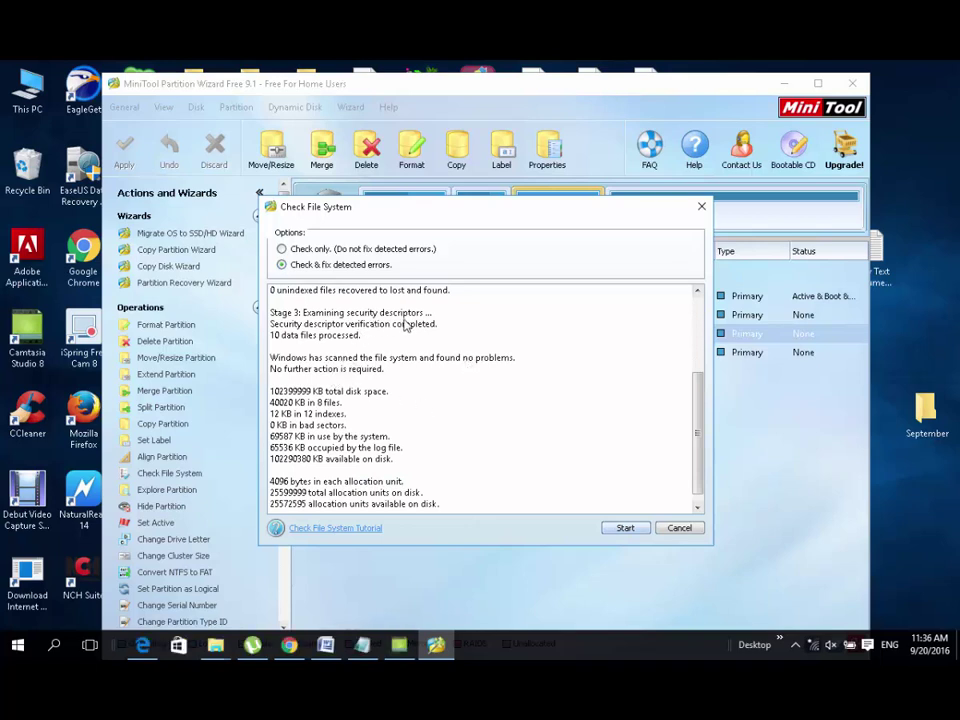
click(680, 528)
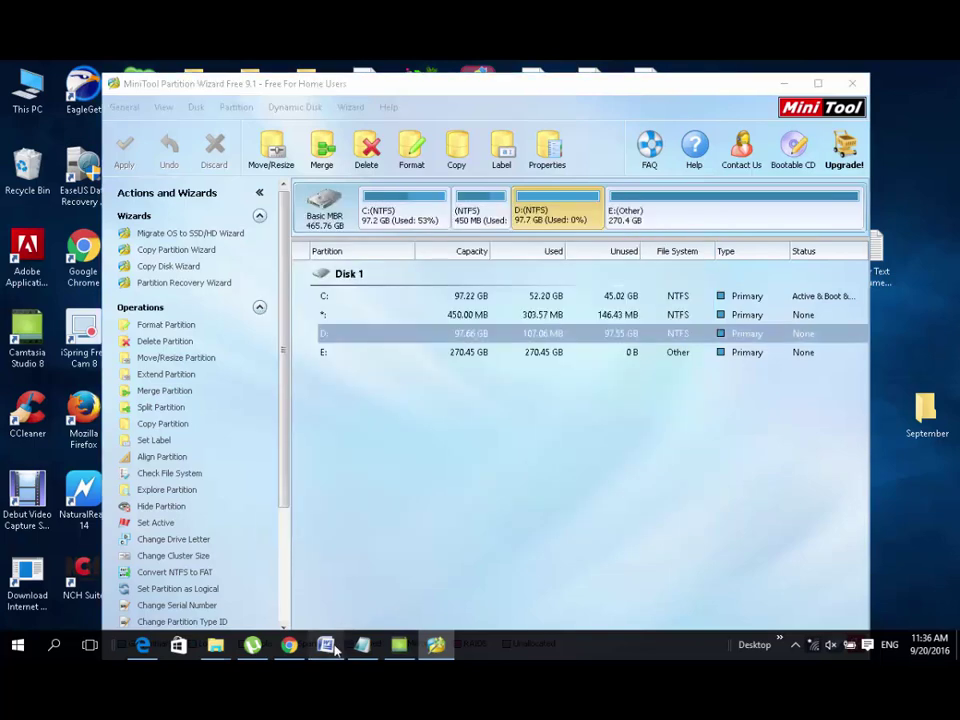
Step: Switch back to the Notepad notes and add the line "If this solution do not solve your problem." at the end
click(328, 643)
click(862, 68)
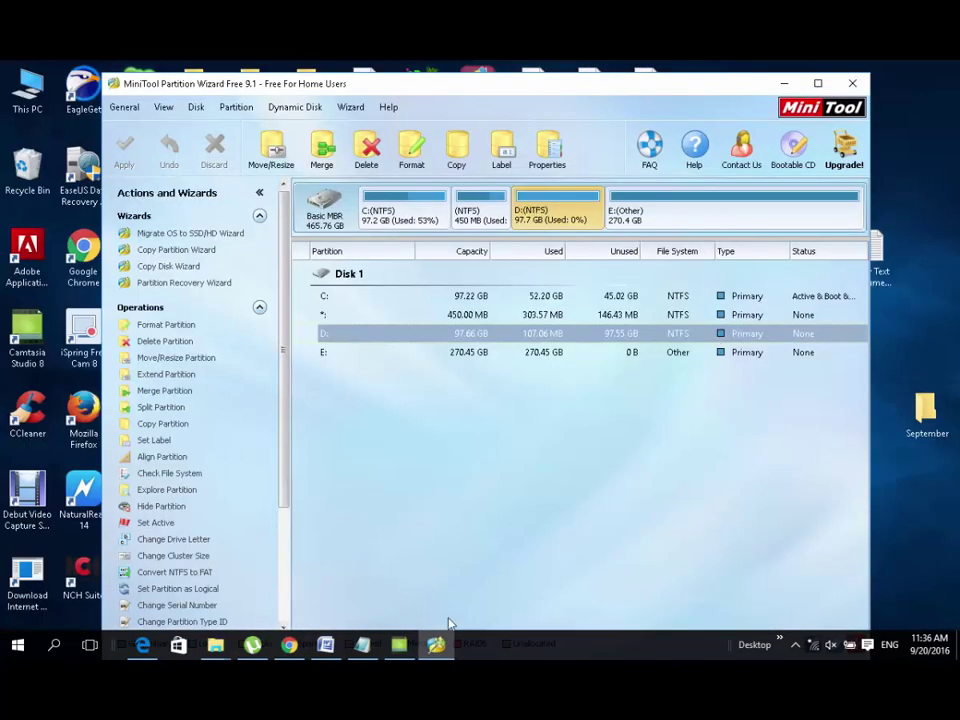
click(362, 643)
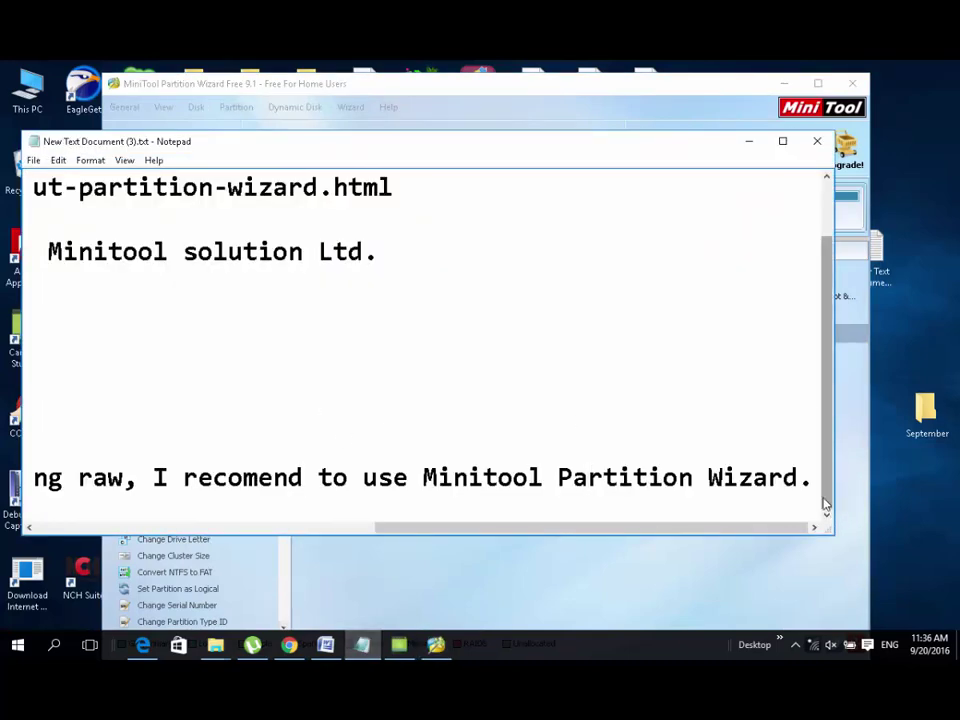
key(Return)
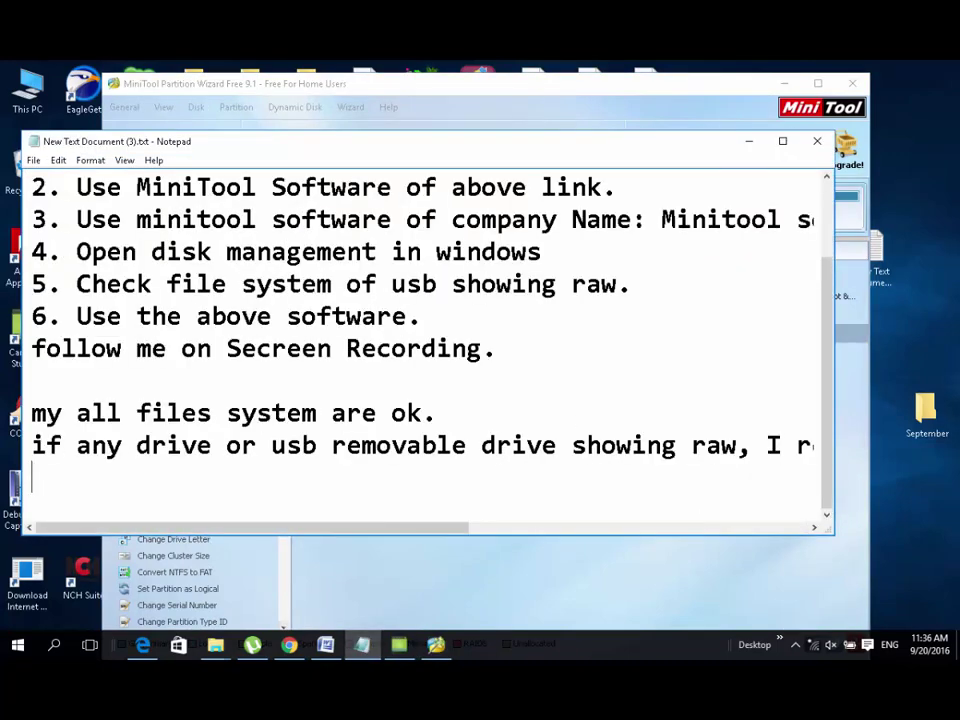
text(I)
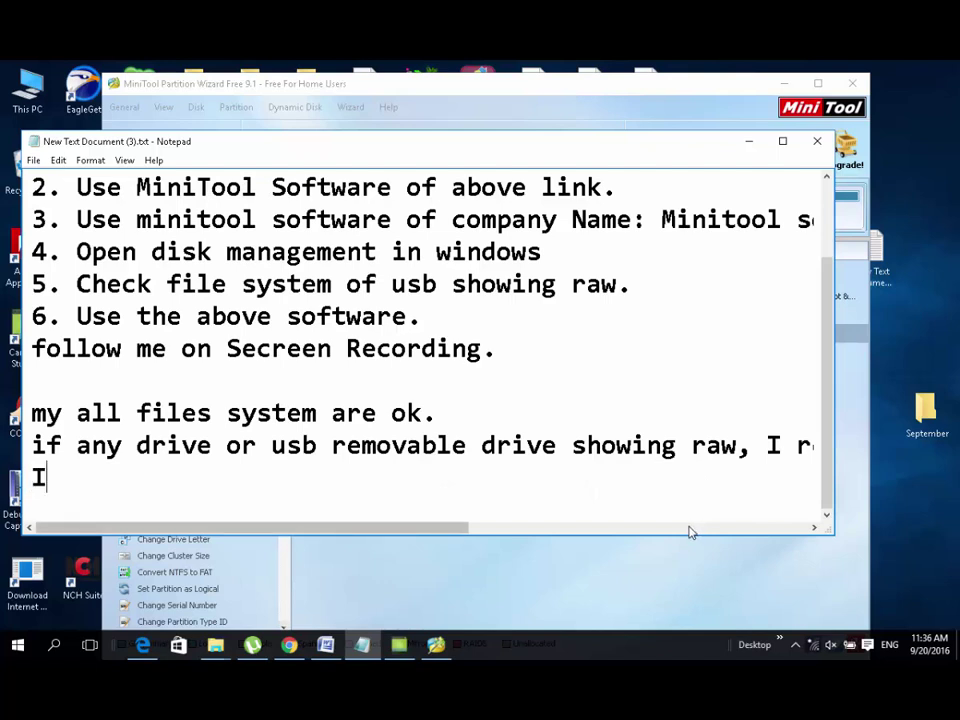
text(f thi)
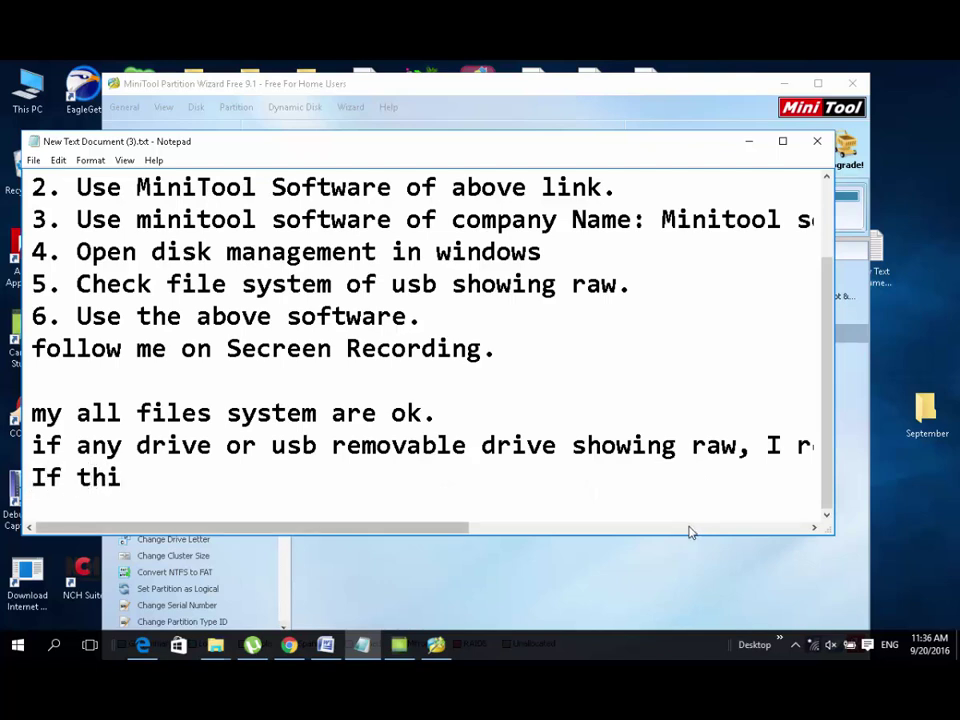
key(BackSpace)
key(BackSpace)
text(his solution )
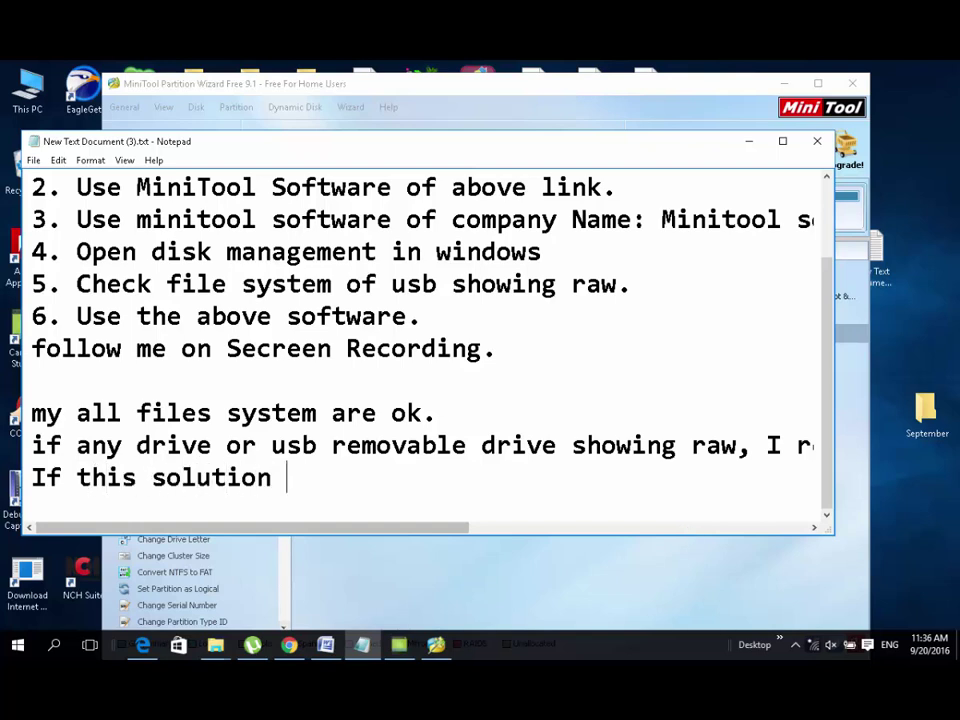
text(do not )
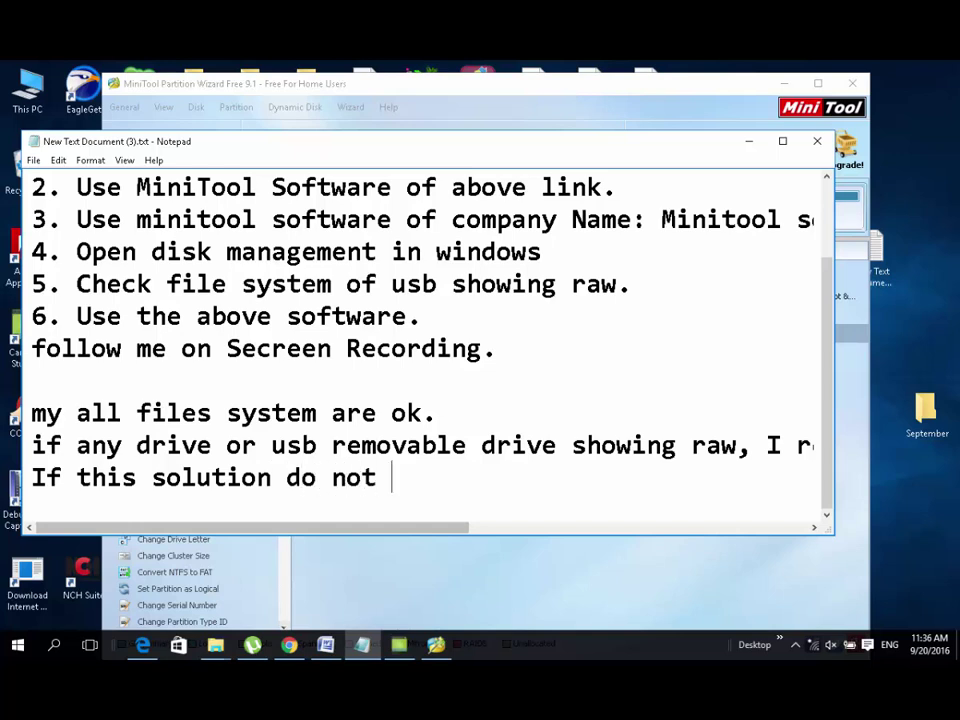
text(solve y)
text(our )
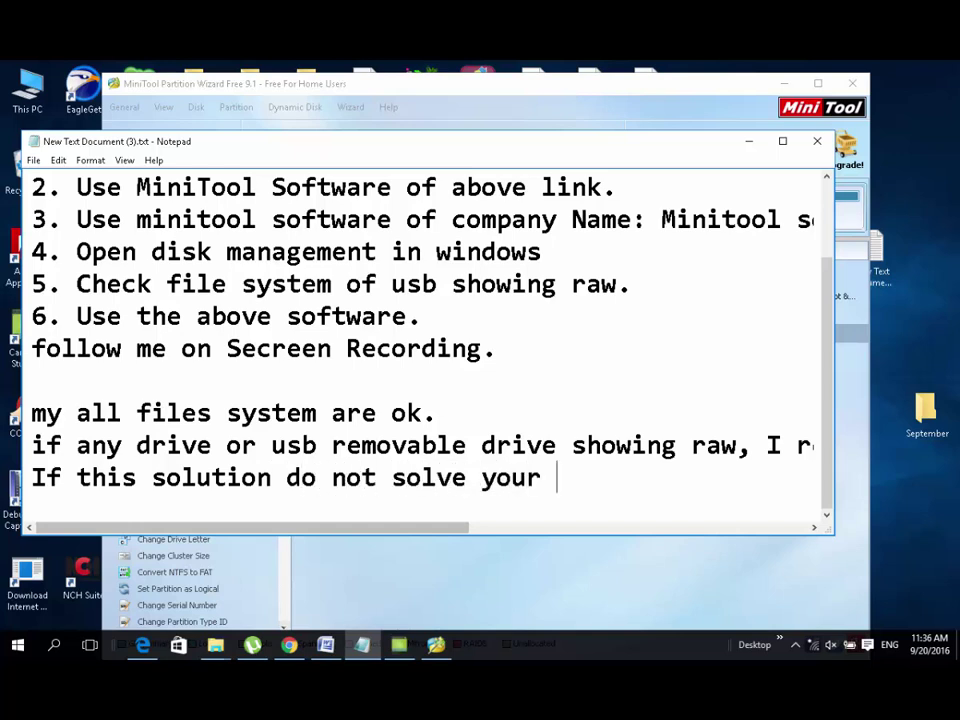
text(proble)
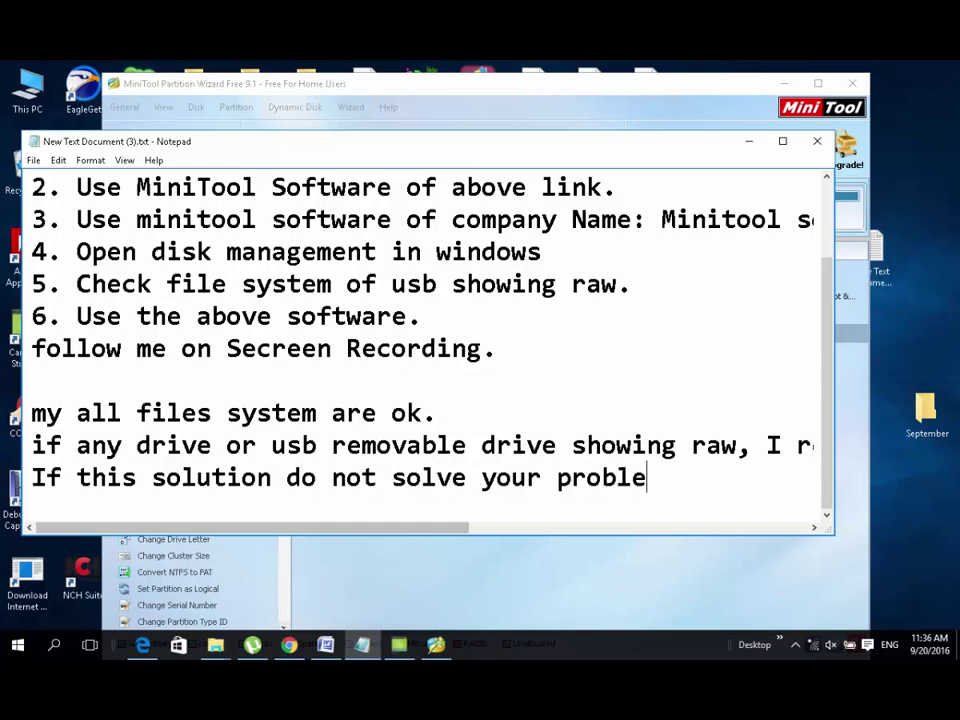
text(m.)
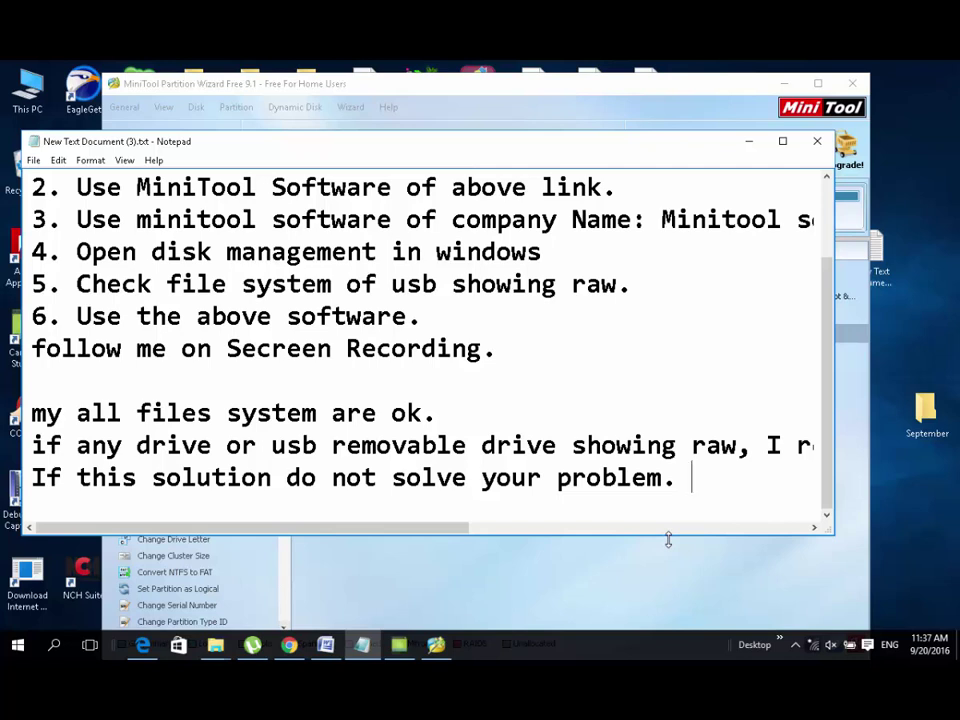
Step: Add the line "Due to virus infected drive" at the end of the notes
key(ctrl+End)
key(Return)
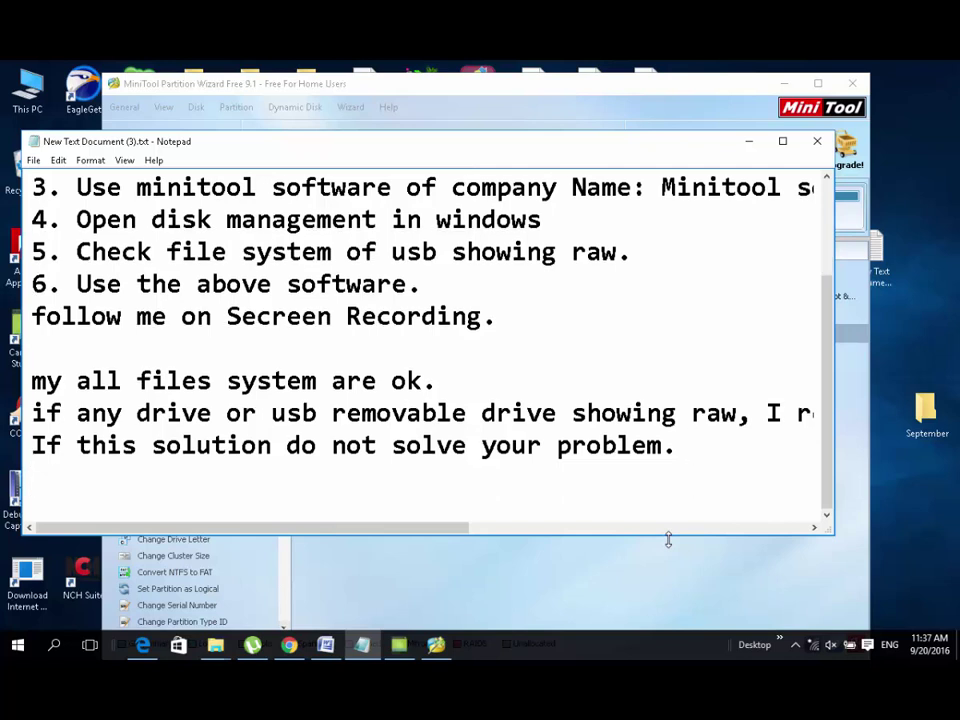
text(Due t)
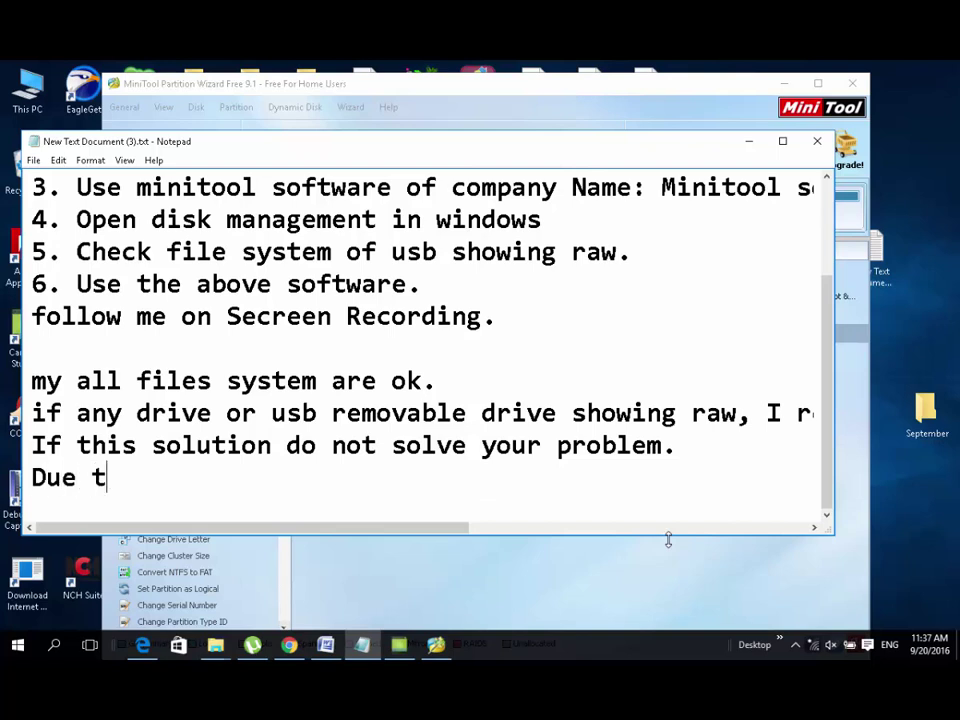
text(o)
text(vu)
key(BackSpace)
text(irus infe)
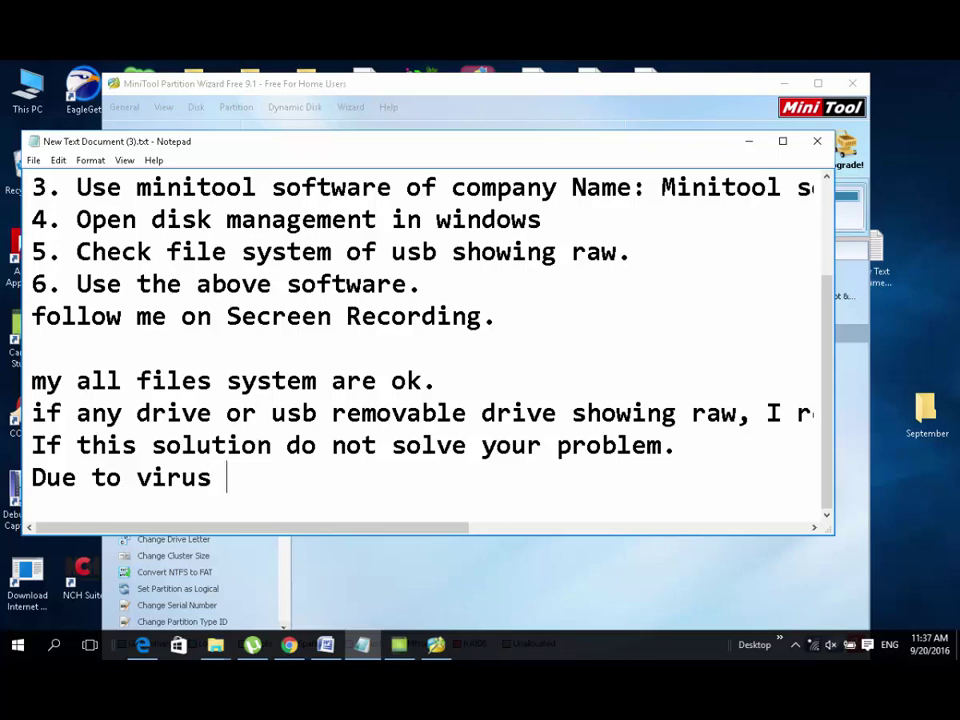
text(ct)
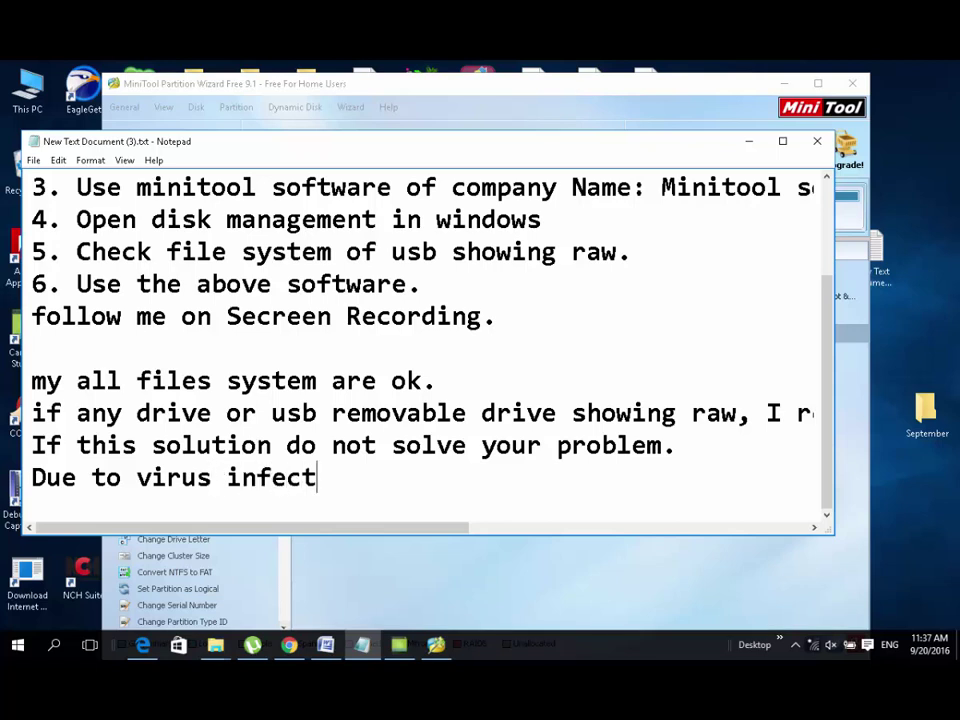
text(ed drive)
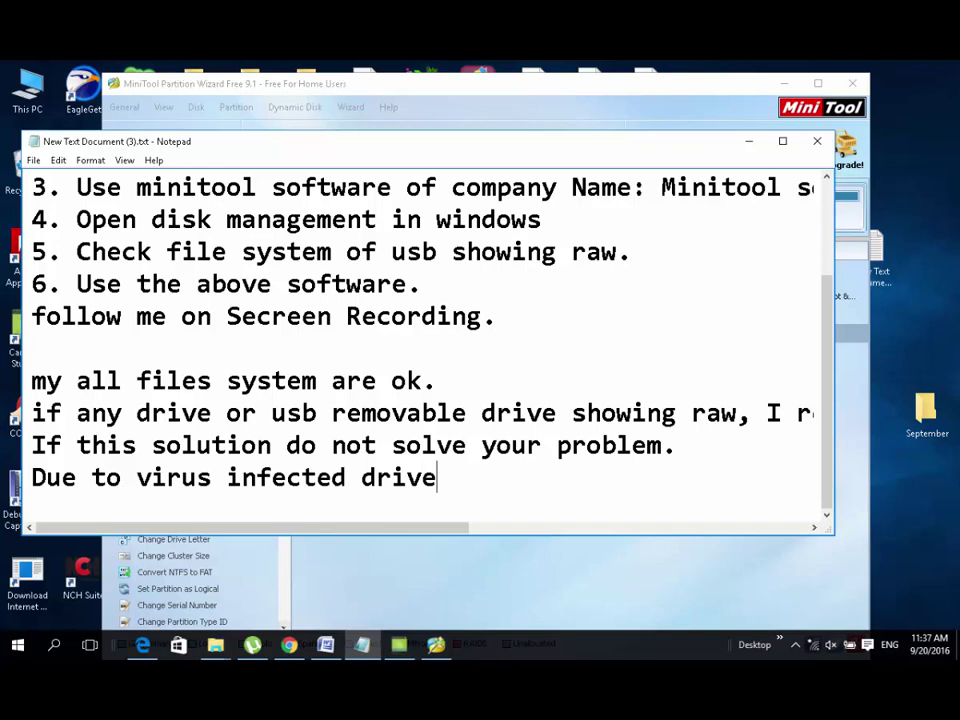
Step: Add the line "Convert your ntfs drive to Fat32" below the virus-infected drive line
key(Return)
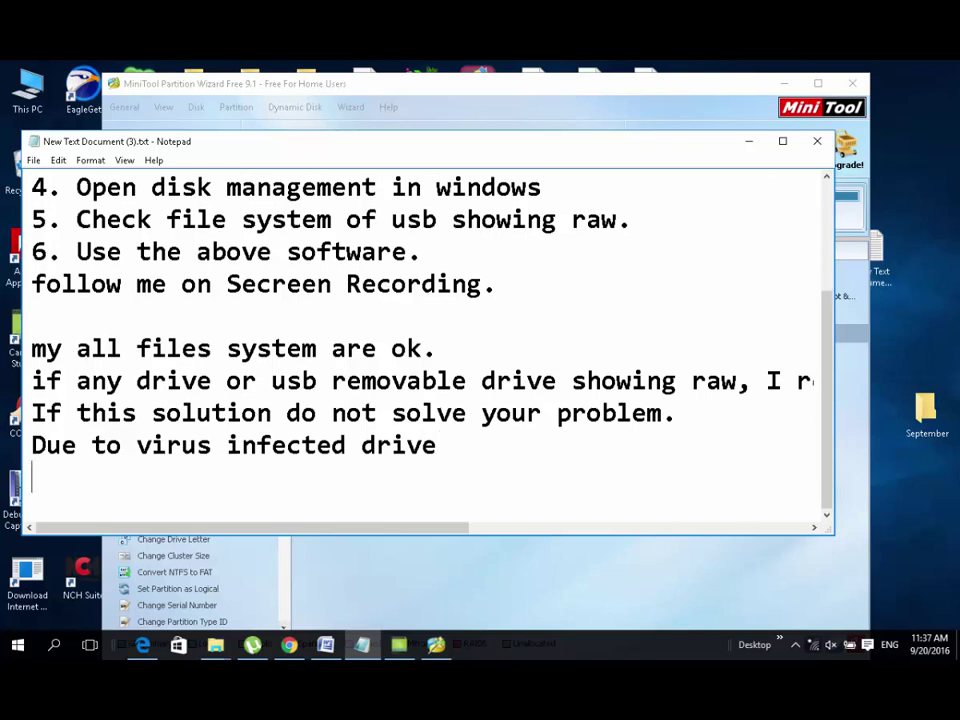
text(Convert)
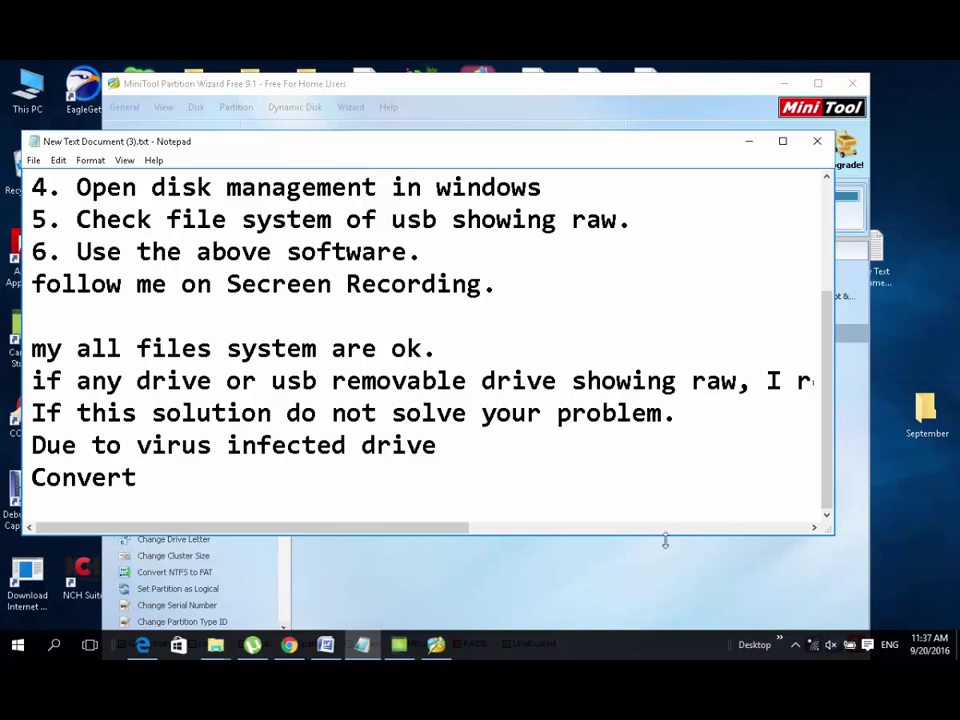
text( your n)
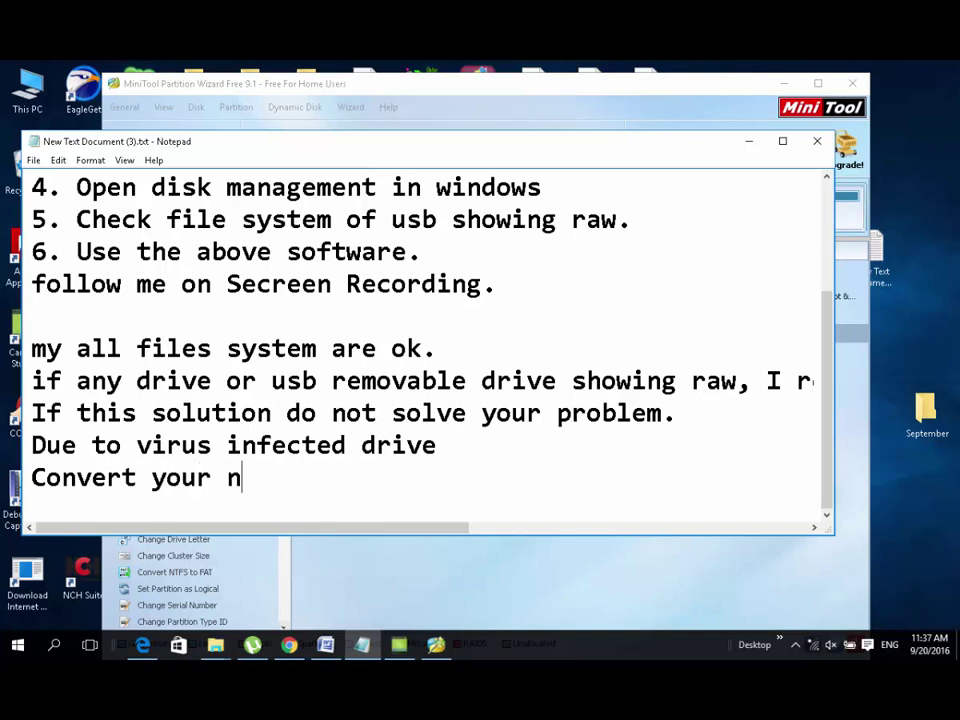
text(tfs dr)
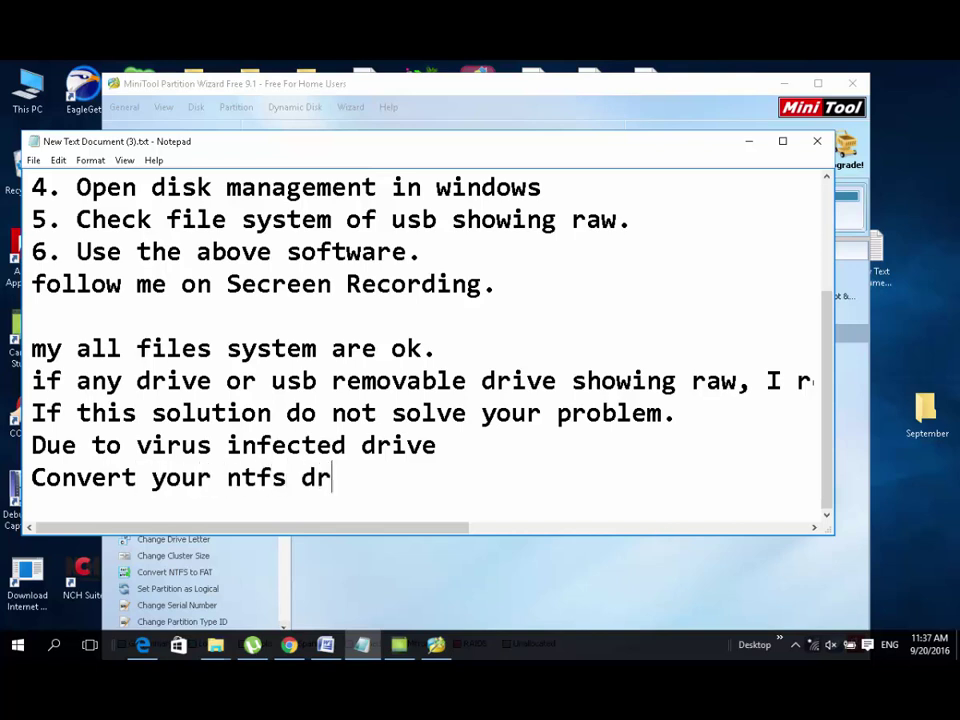
text(ive to Fat)
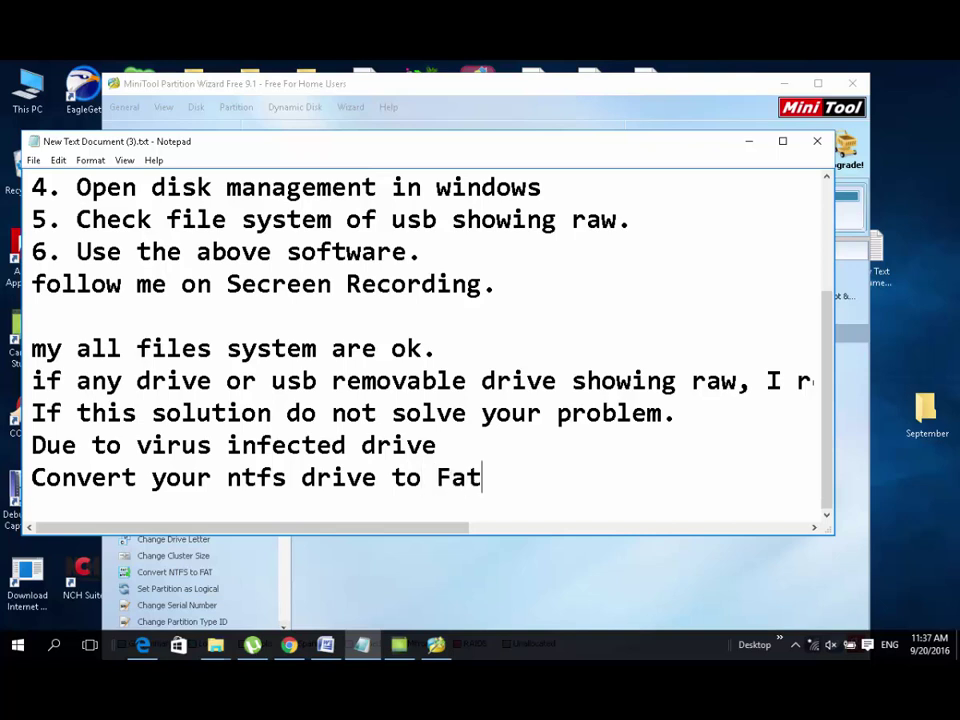
text(32)
Step: Minimize the notes and queue a Convert NTFS to FAT operation on partition D: in MiniTool Partition Wizard
click(748, 142)
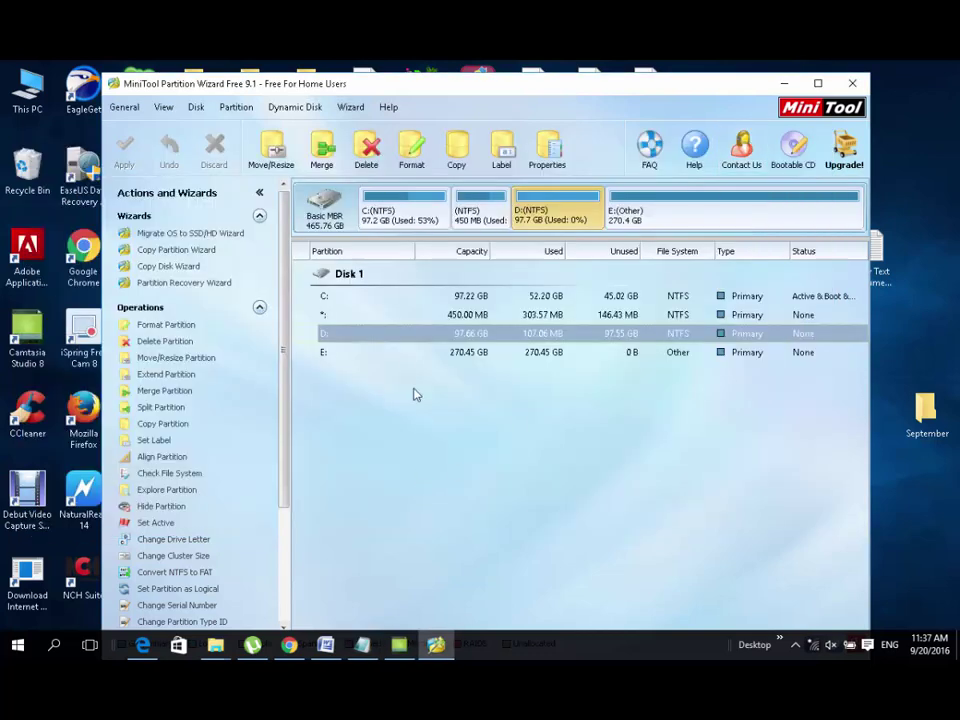
right_click(439, 336)
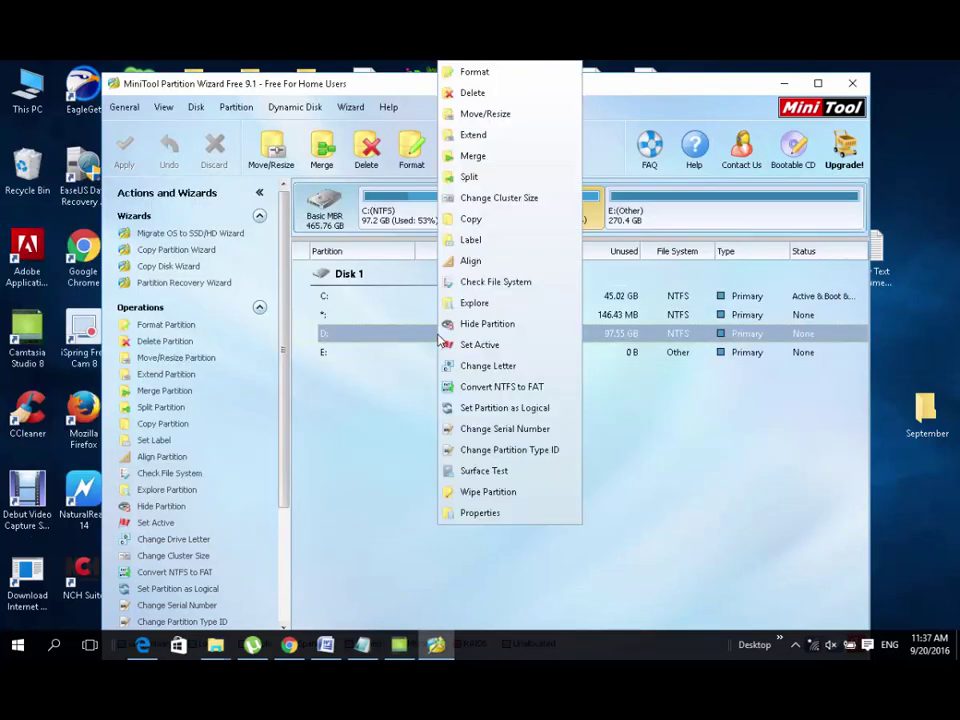
click(499, 388)
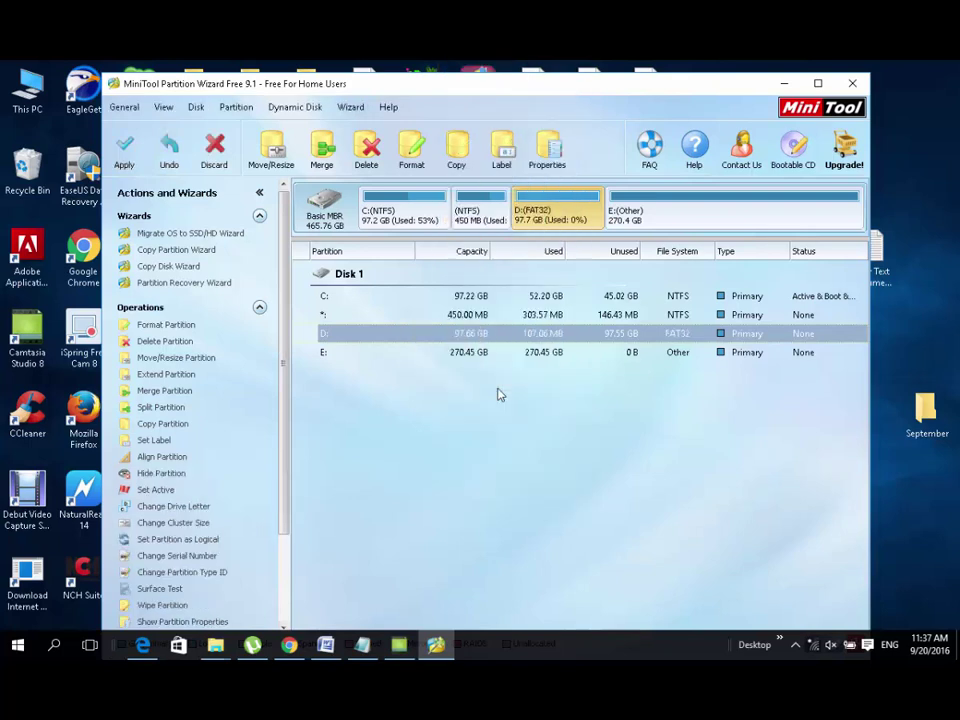
Step: Examine the operations available for partition D: in both the partition list and the disk map
right_click(455, 338)
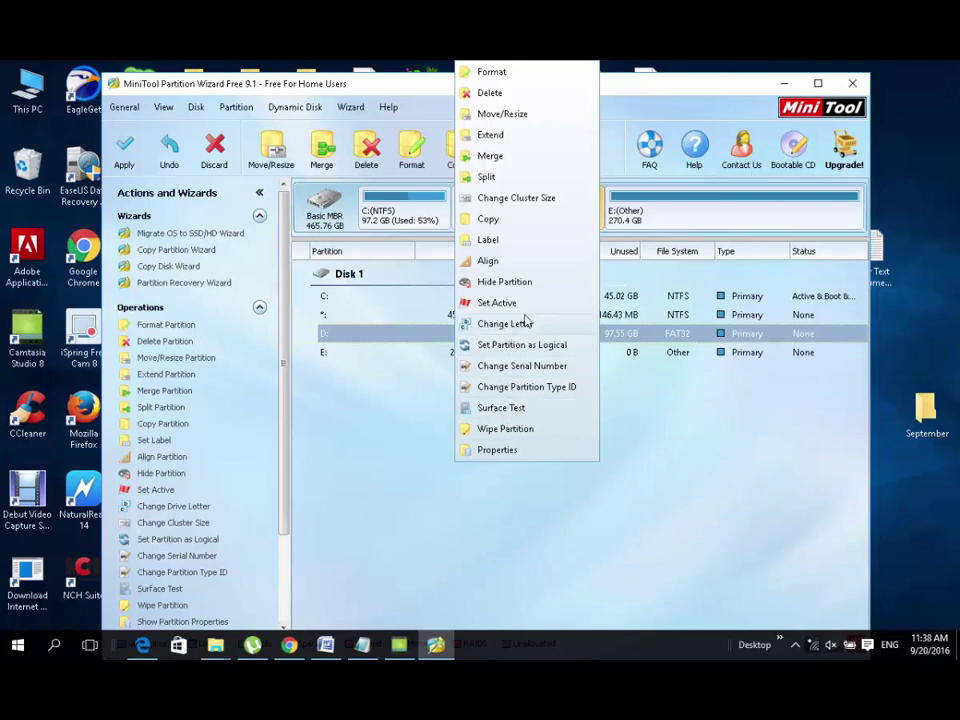
click(410, 334)
right_click(407, 336)
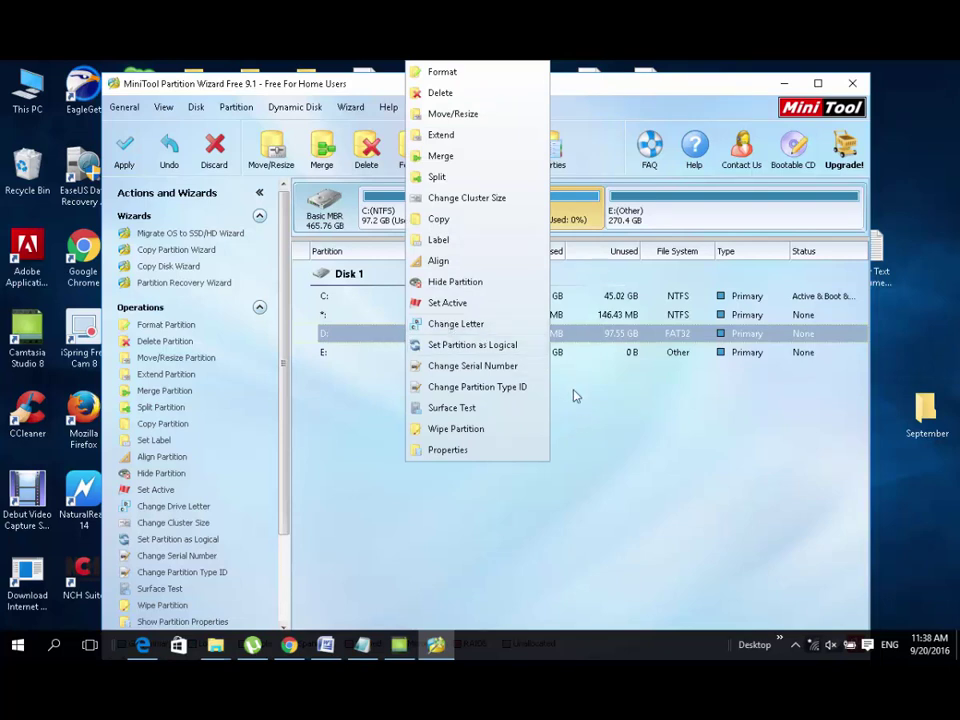
click(493, 504)
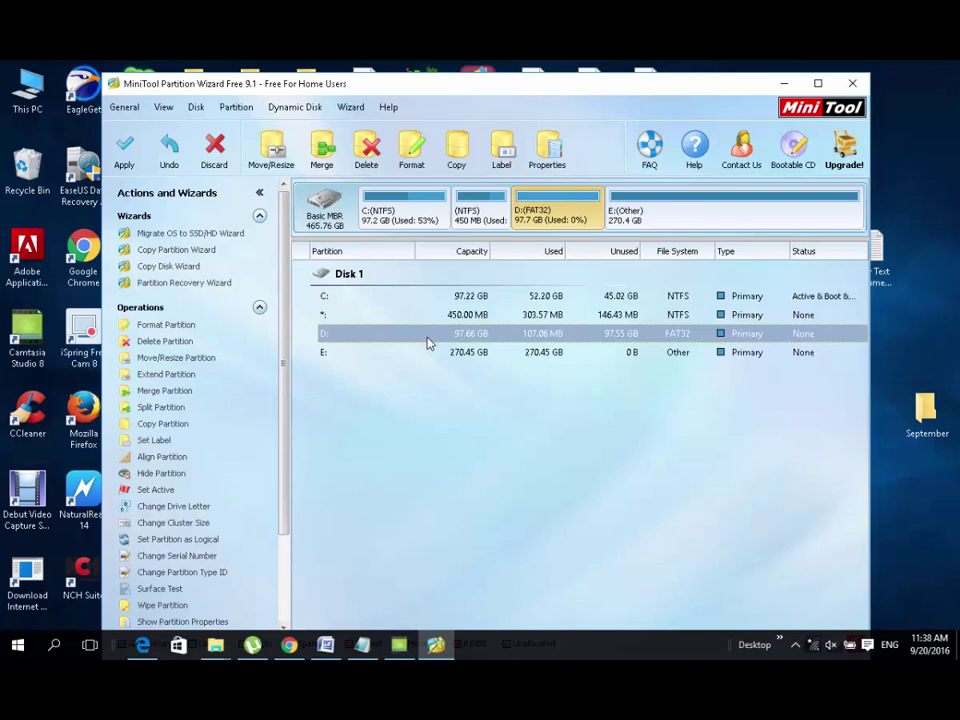
right_click(546, 218)
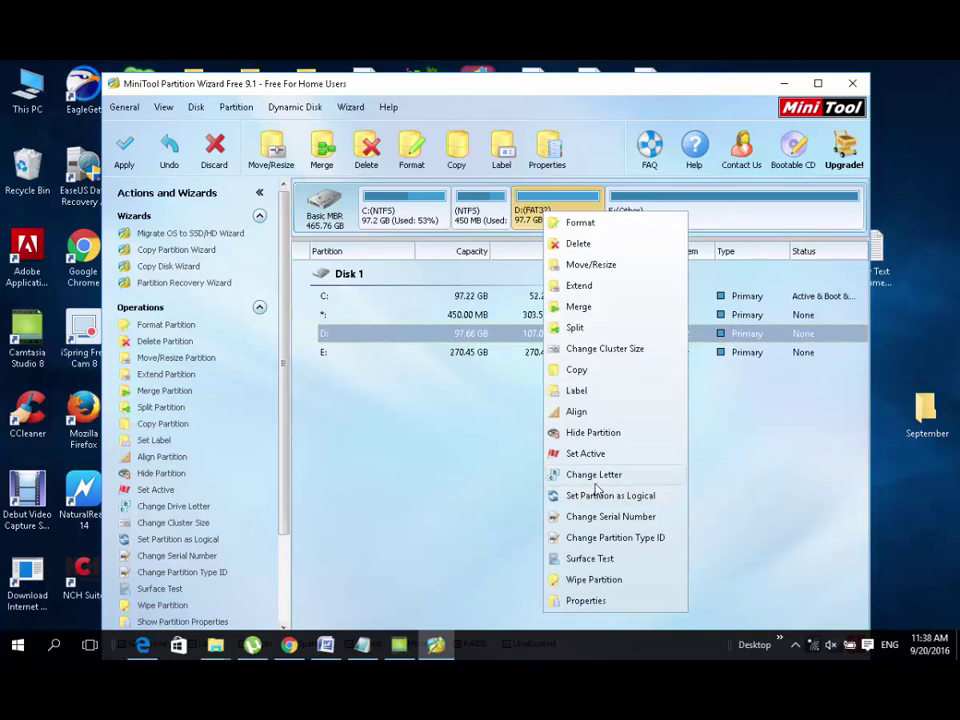
click(478, 453)
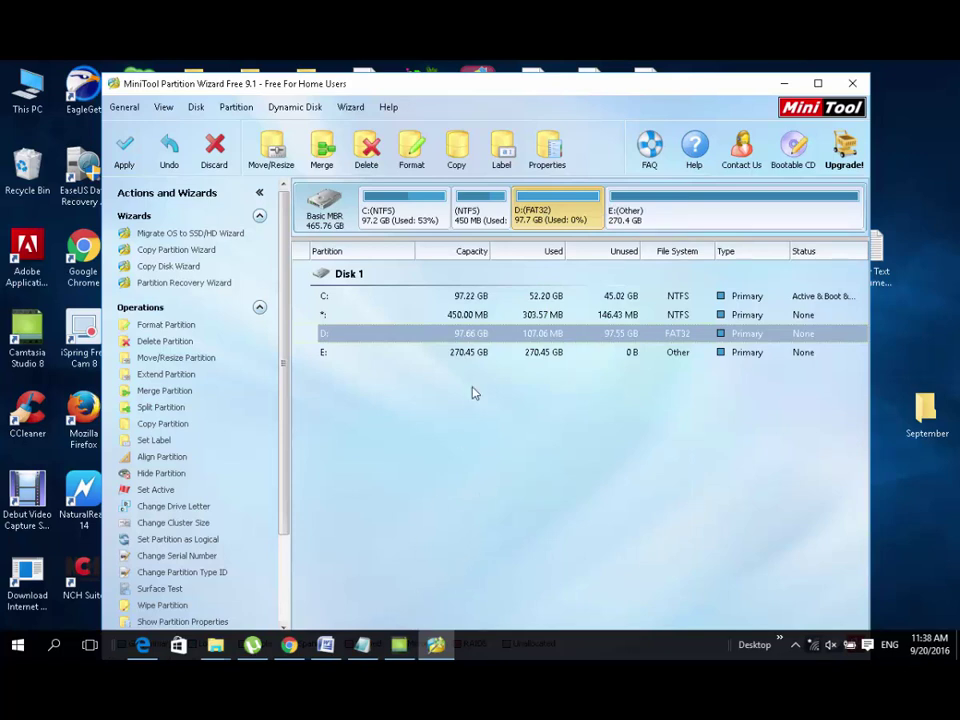
right_click(518, 337)
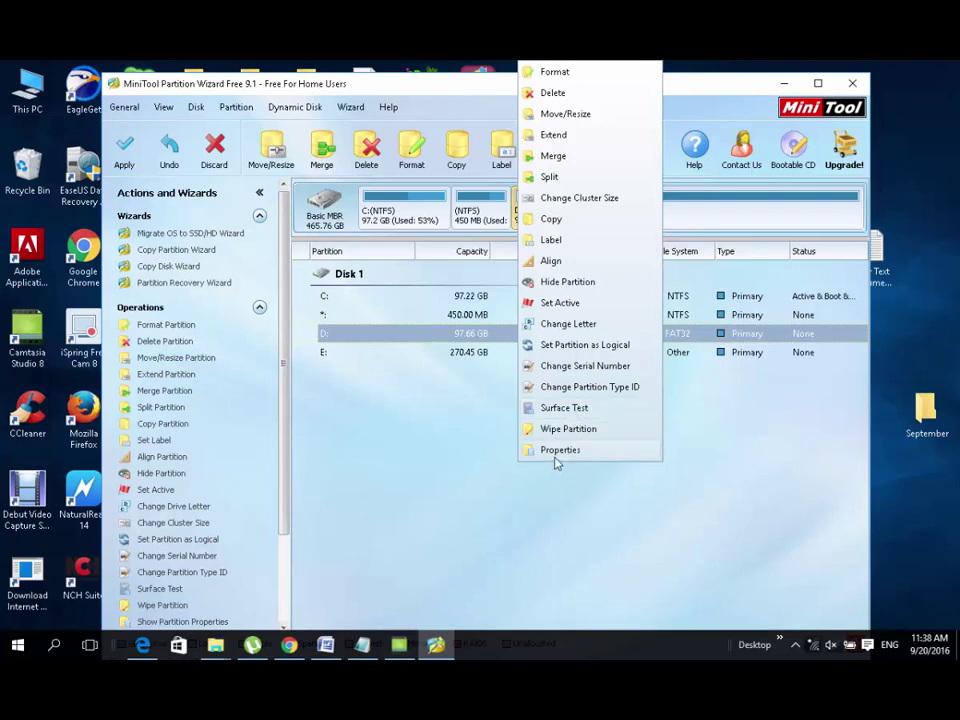
click(451, 437)
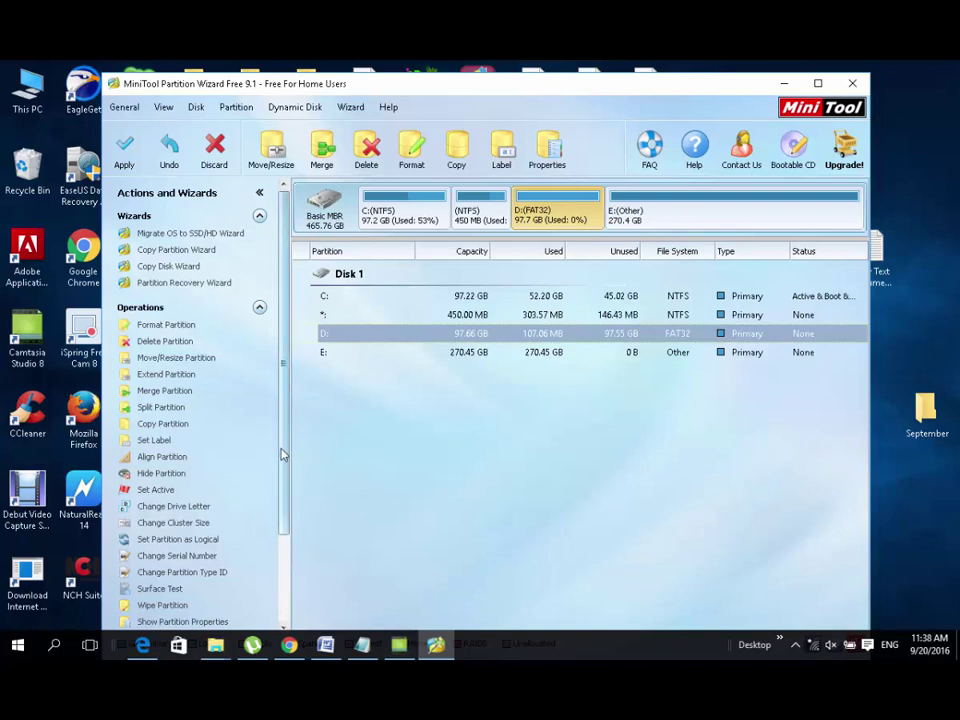
Step: Discard the pending NTFS to FAT conversion of partition D: and exit the Setup Wizard installer
drag(282, 455, 297, 493)
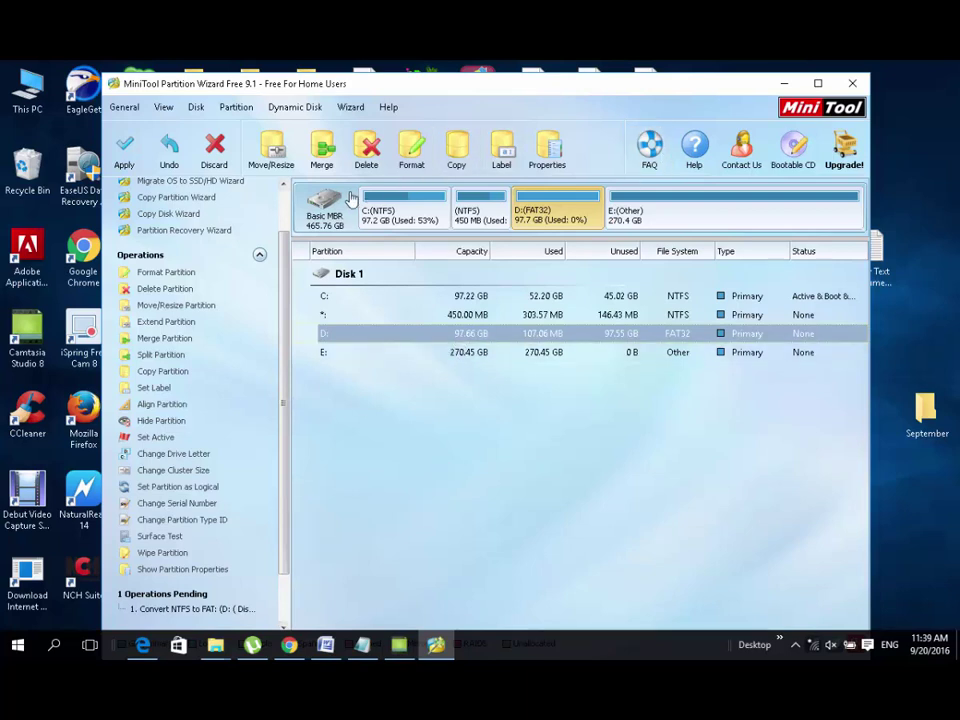
click(212, 152)
click(446, 398)
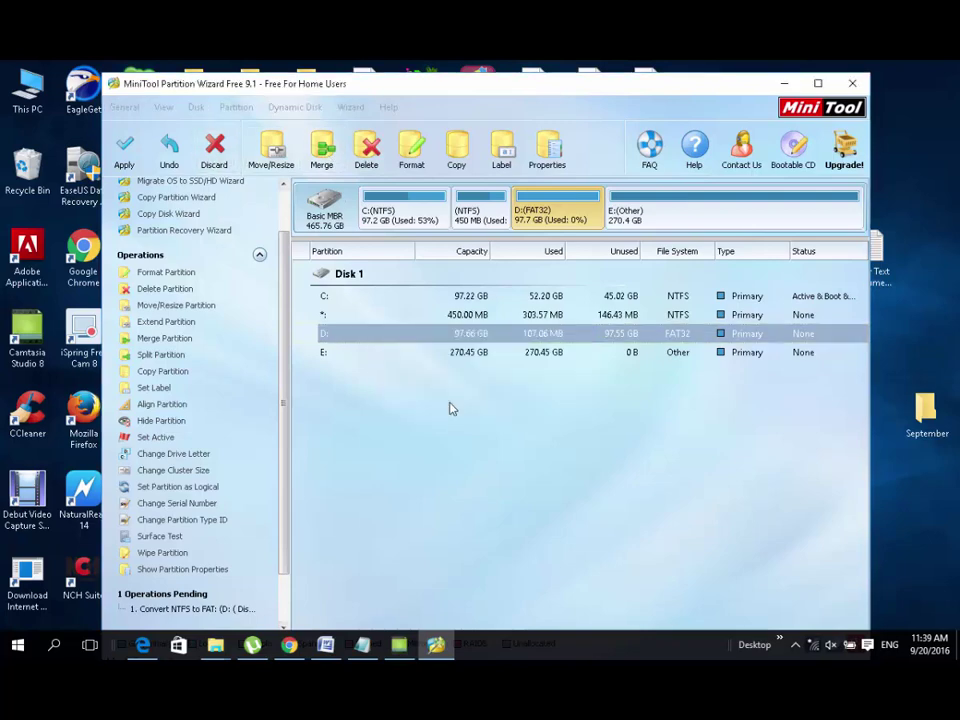
click(701, 170)
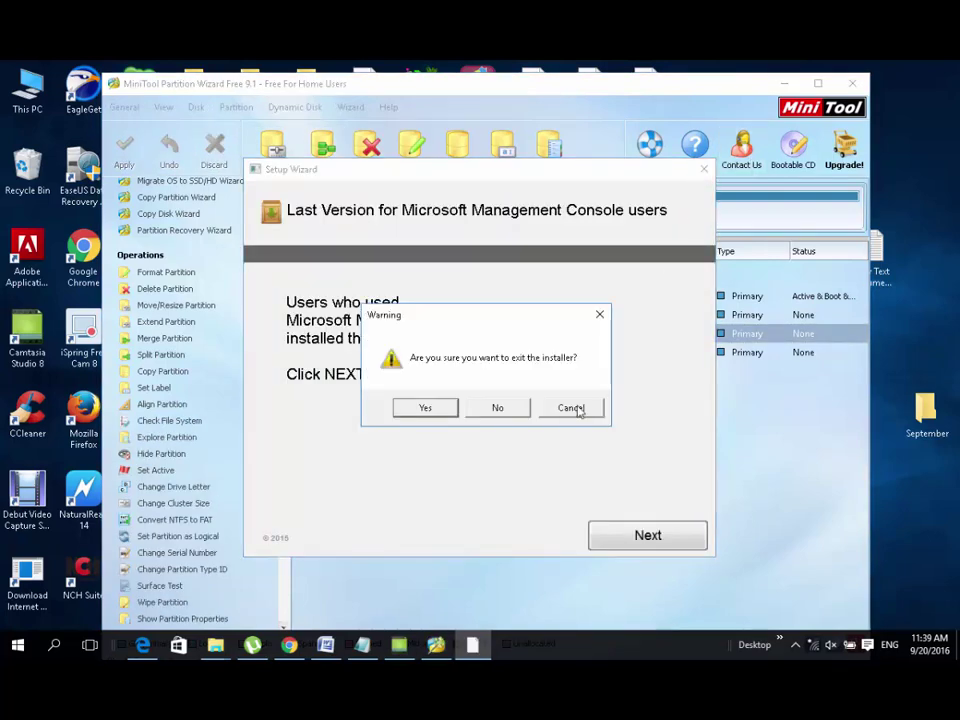
click(440, 408)
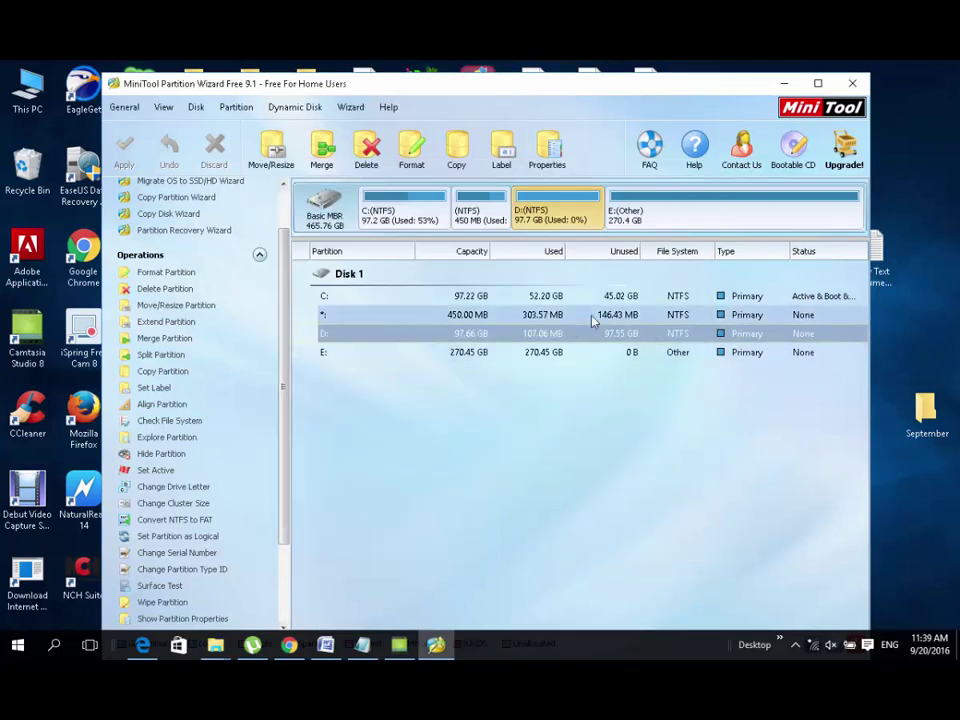
Step: Switch to the Notepad notes and add the line "or convert fat32 to ntfs" at the end
click(330, 648)
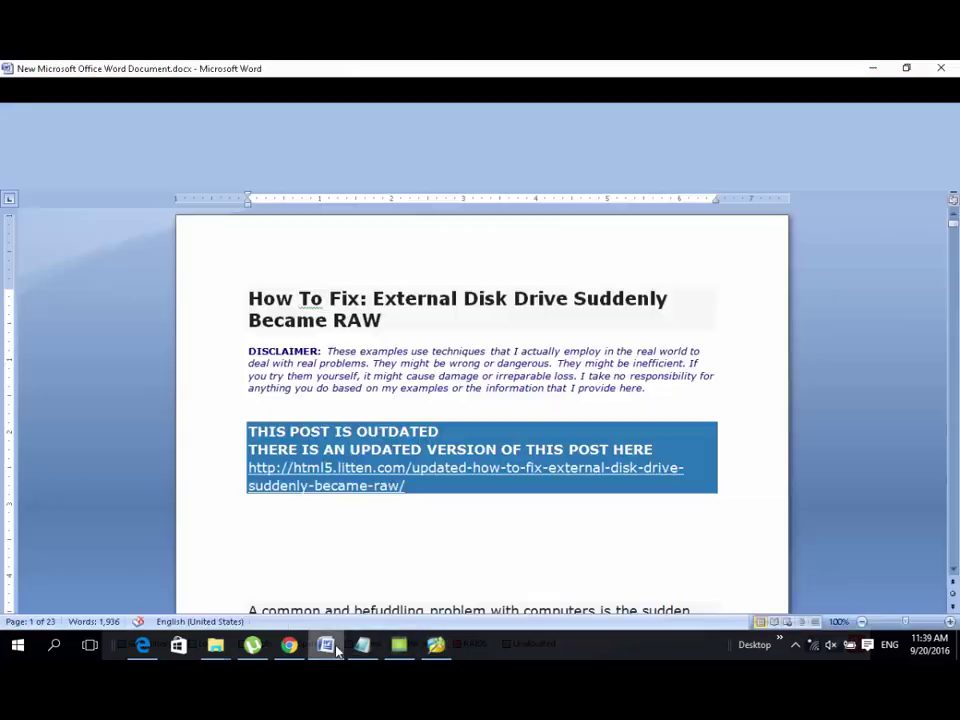
click(374, 648)
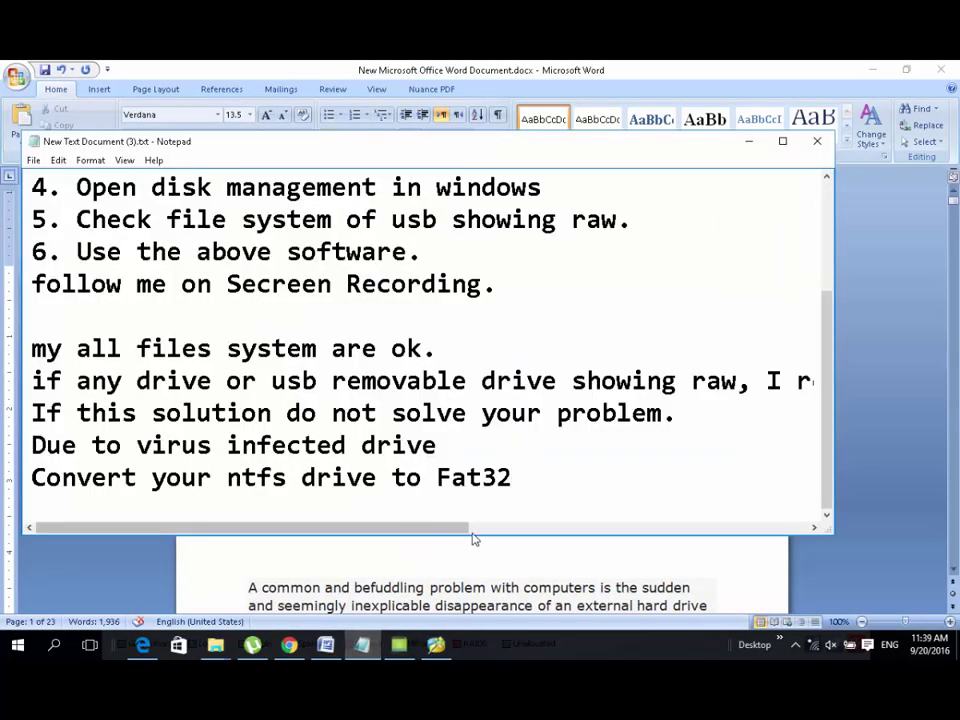
key(Return)
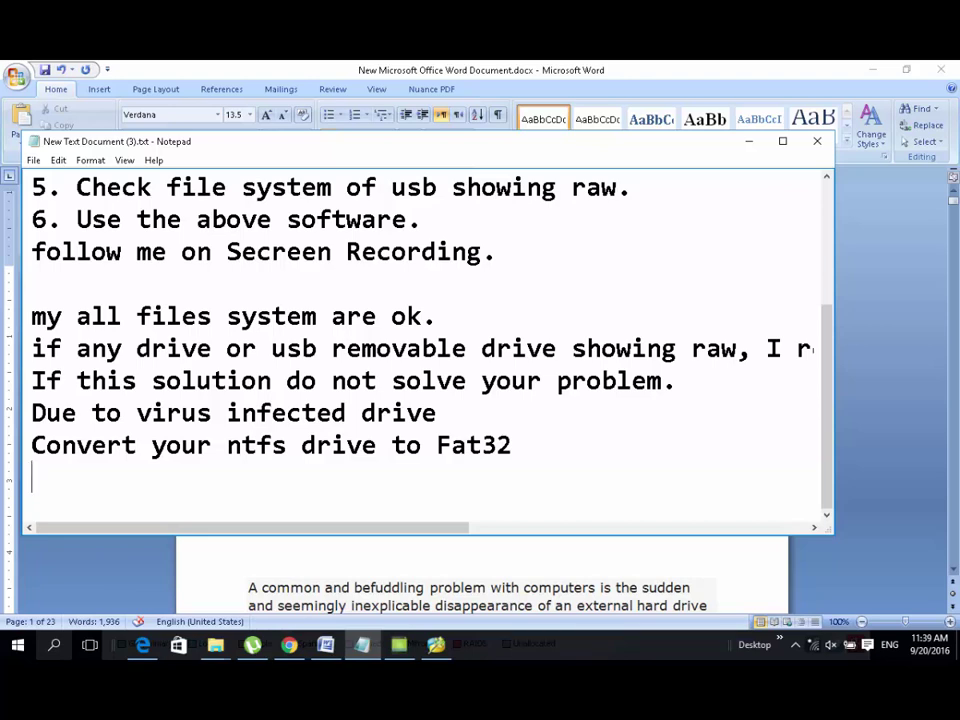
text(or convert )
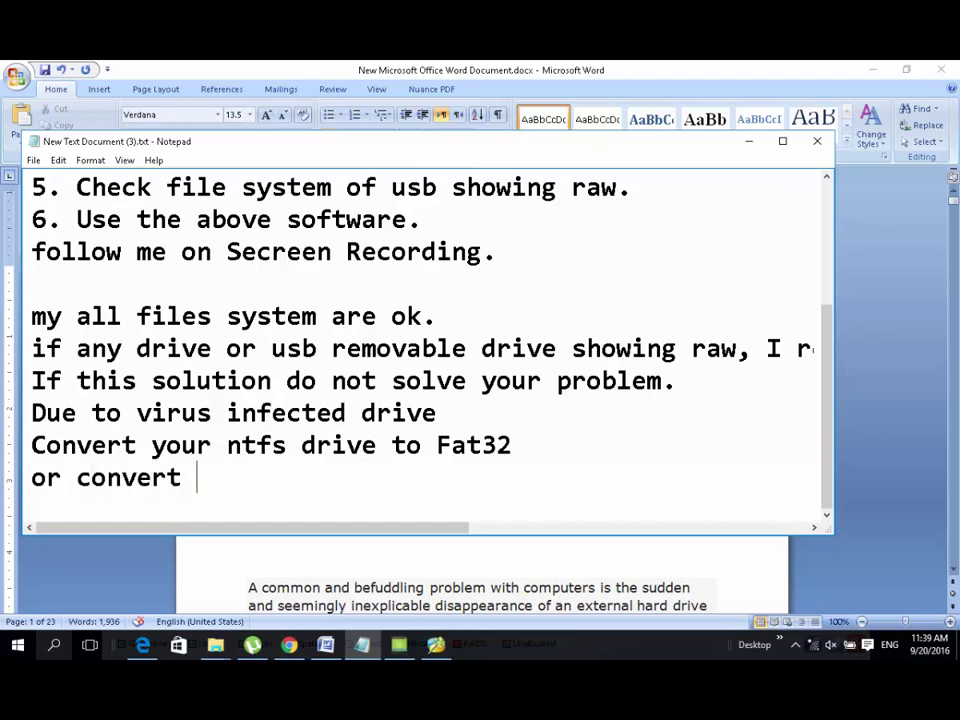
text(fat32)
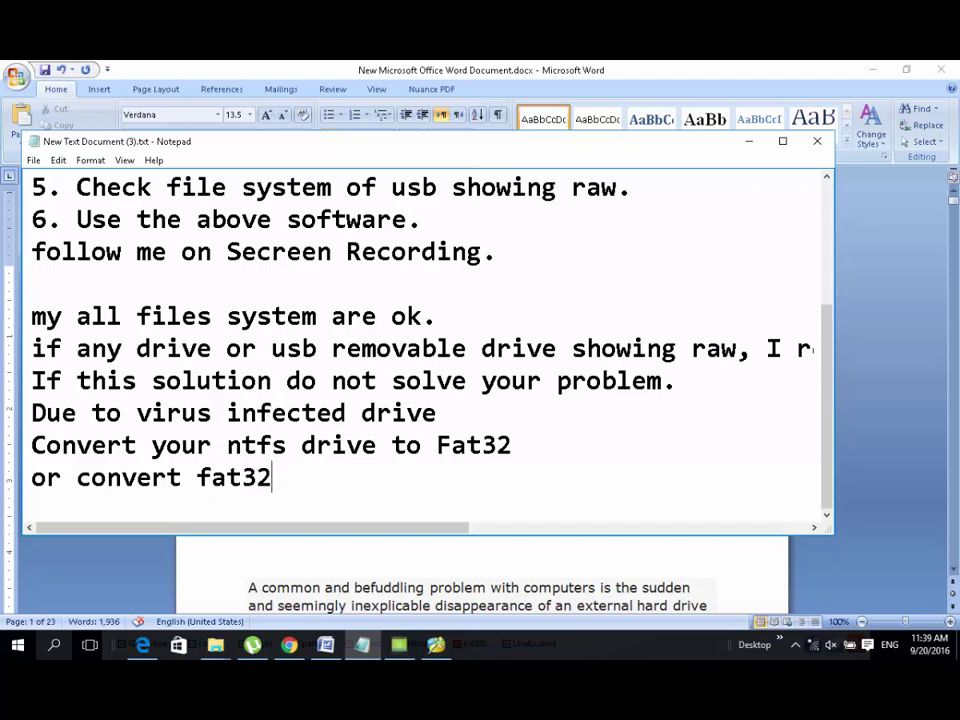
text( to ntfs)
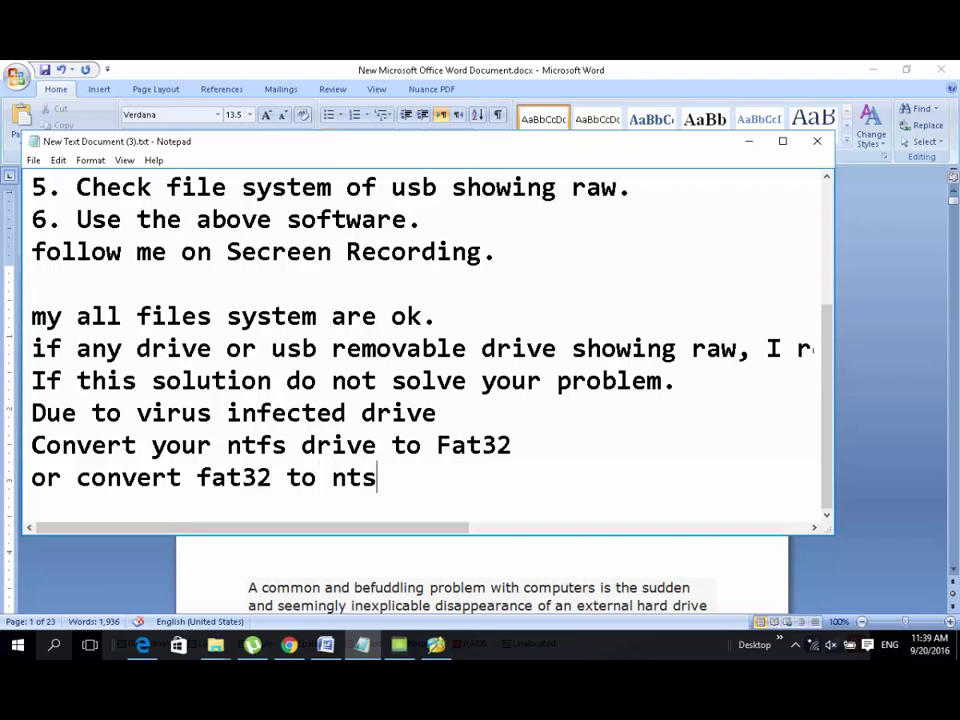
key(BackSpace)
text(fs)
key(Return)
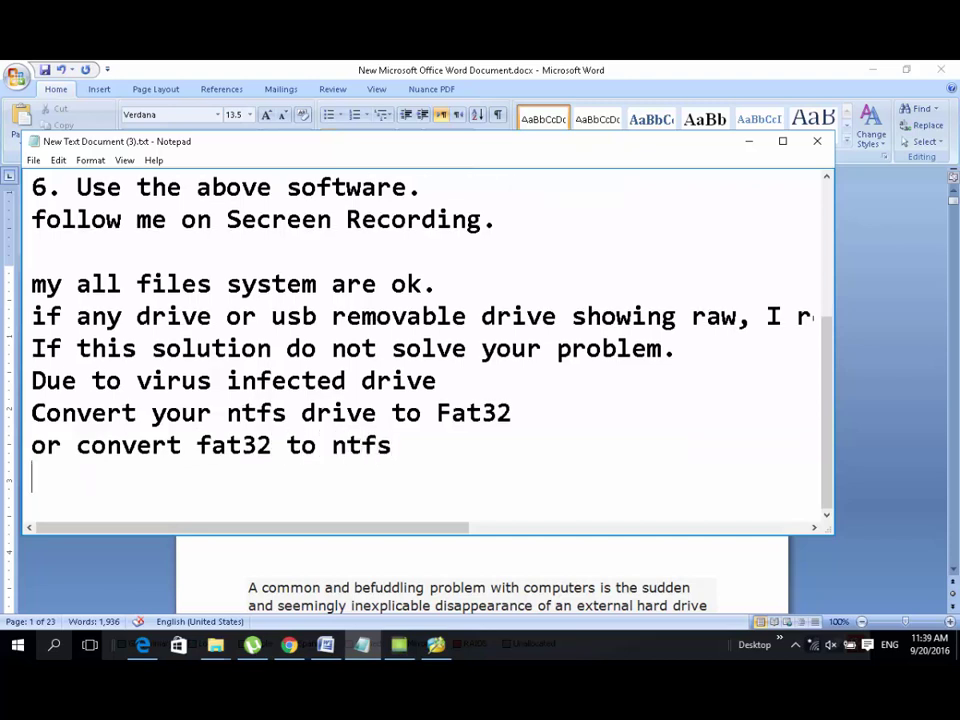
Step: Add the line "It definately repair your hard disk drive or usb." at the end of the notes
text(It d)
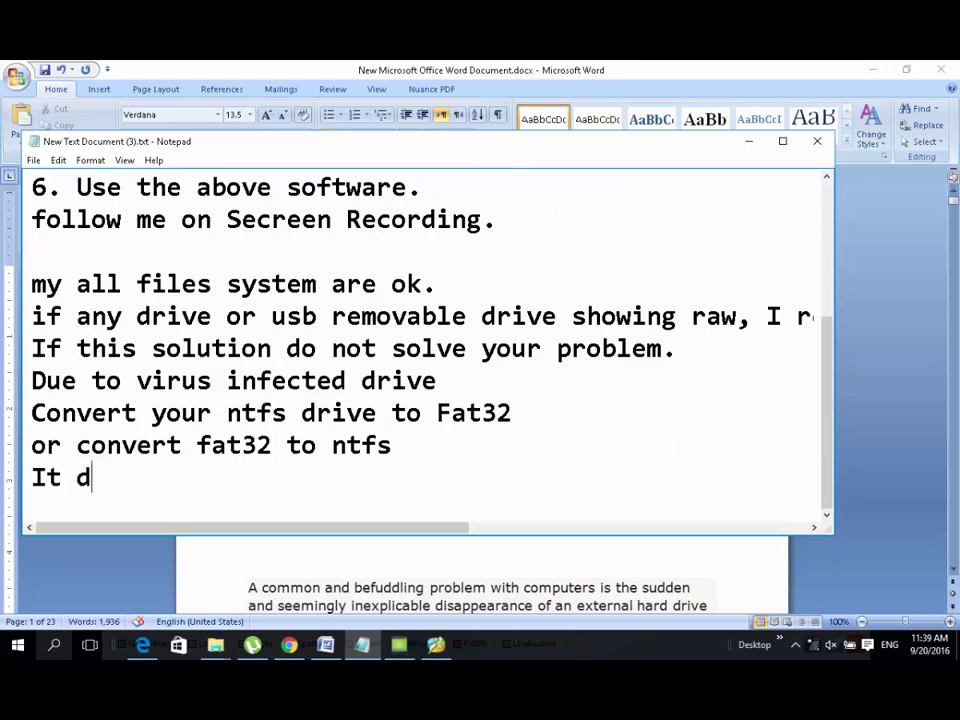
text(efinatel)
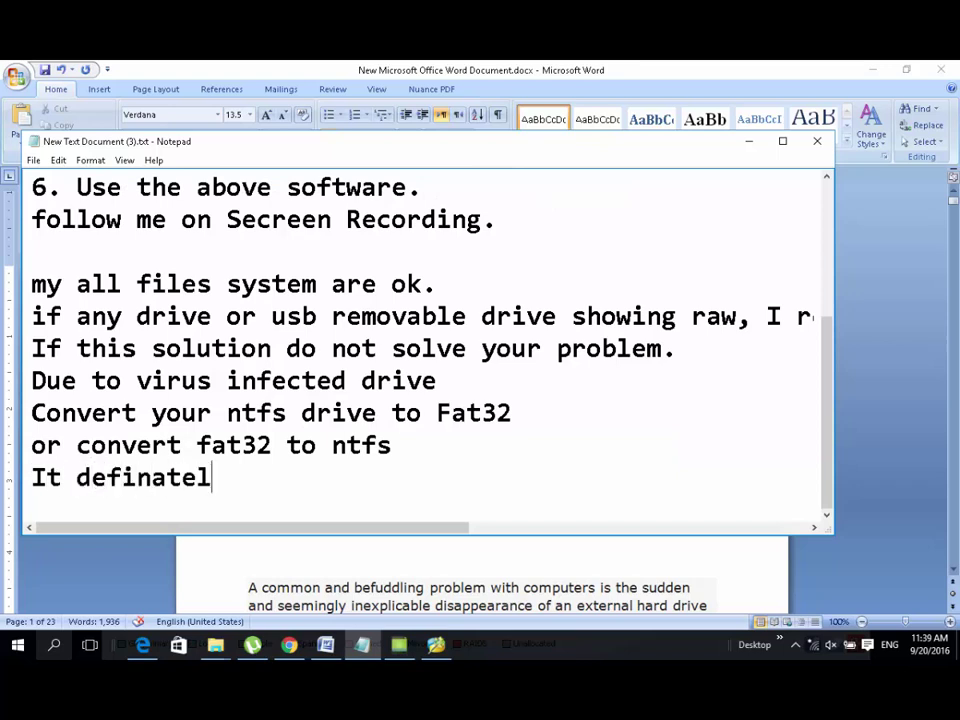
text(y repai)
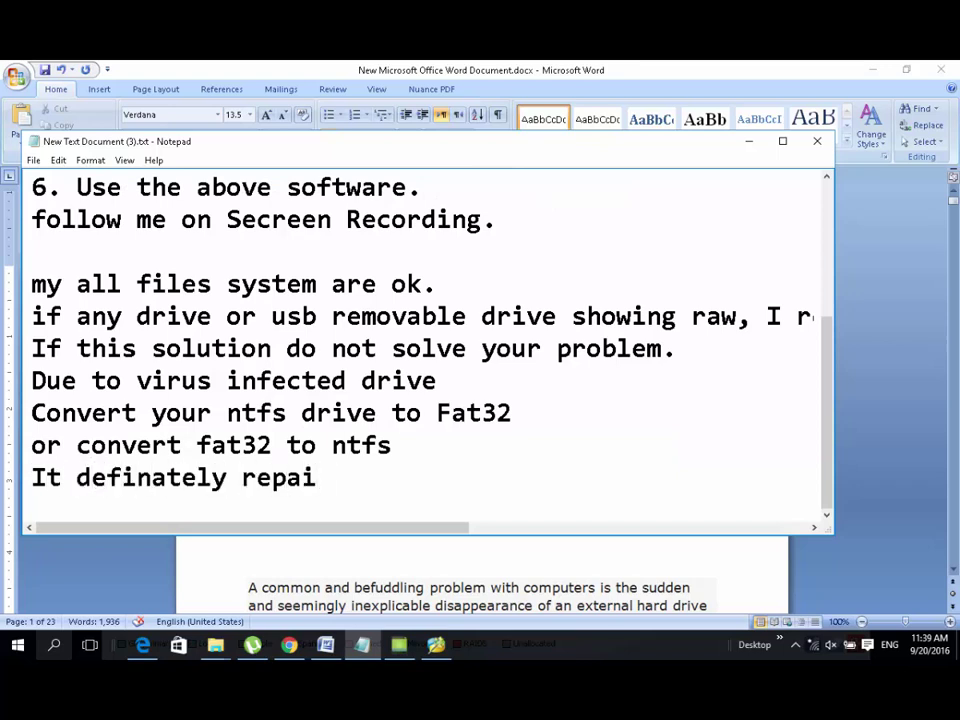
text(r your )
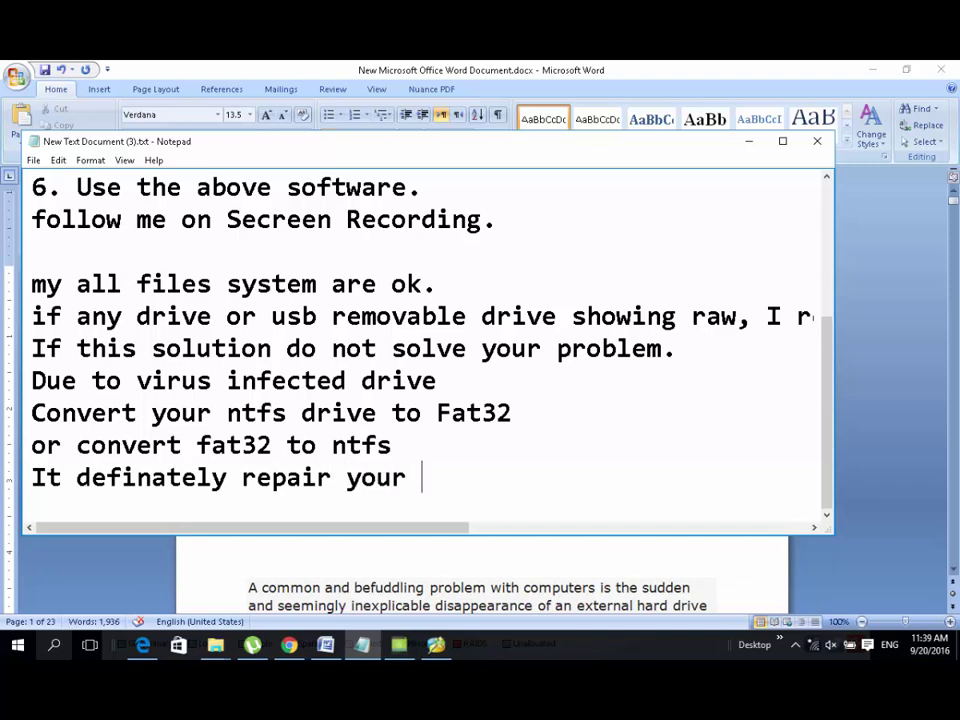
text(hard)
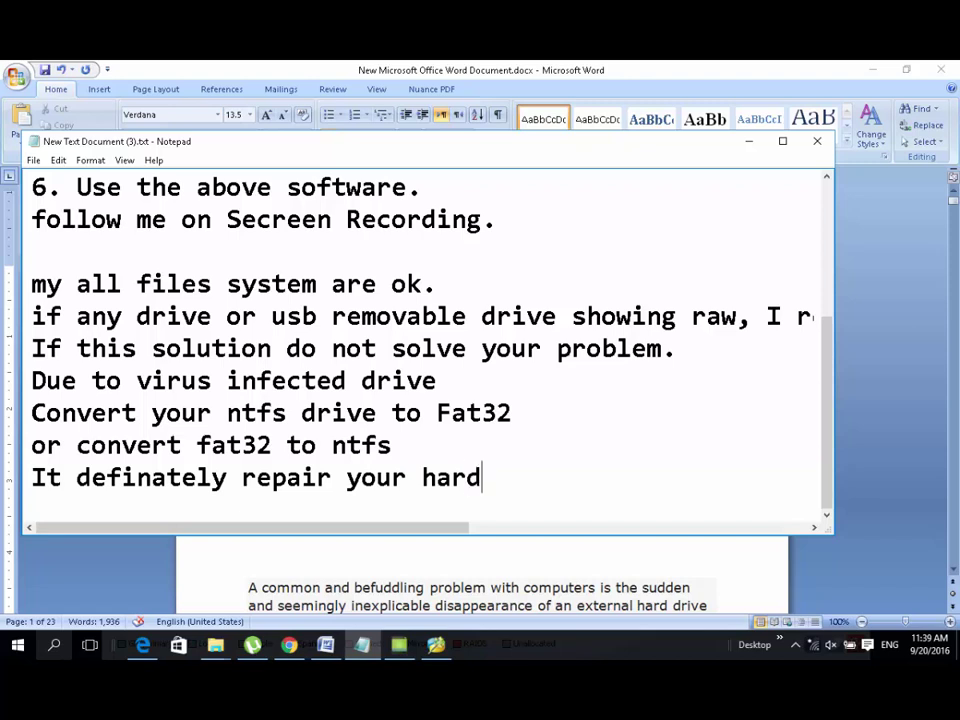
text( disk driv)
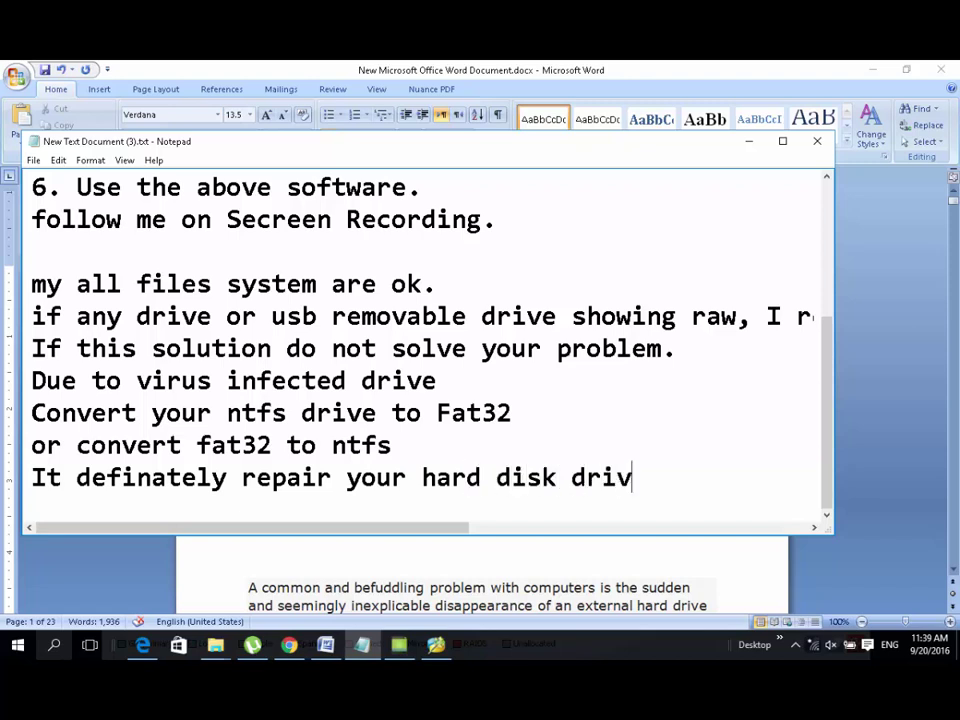
text(e or usb.)
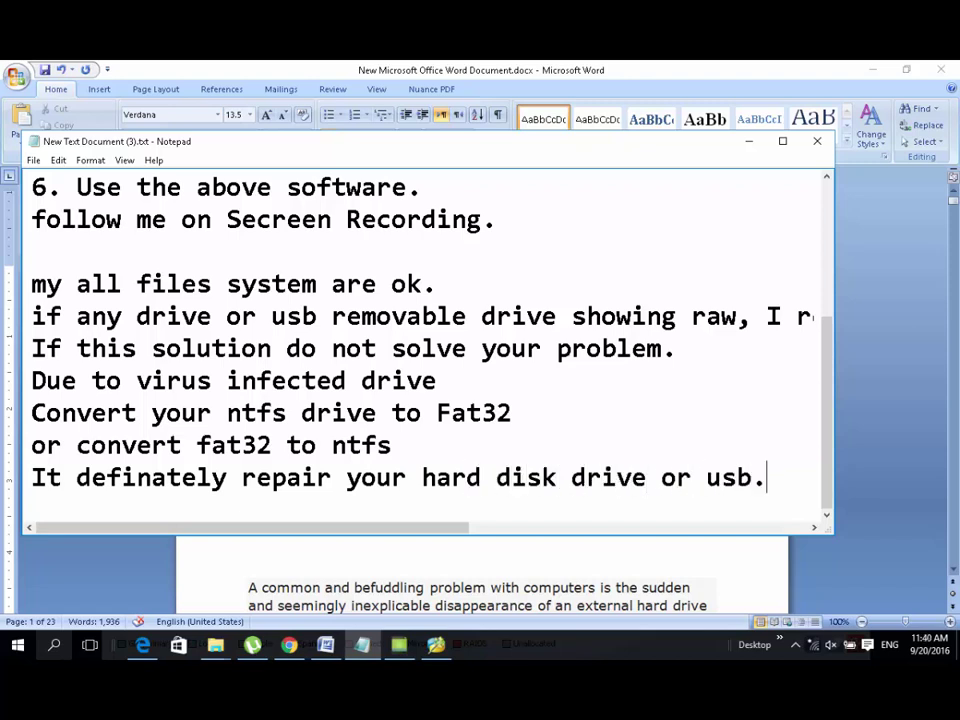
Step: Finish the notes with the line "Thanks for watching."
key(Return)
text(Thank)
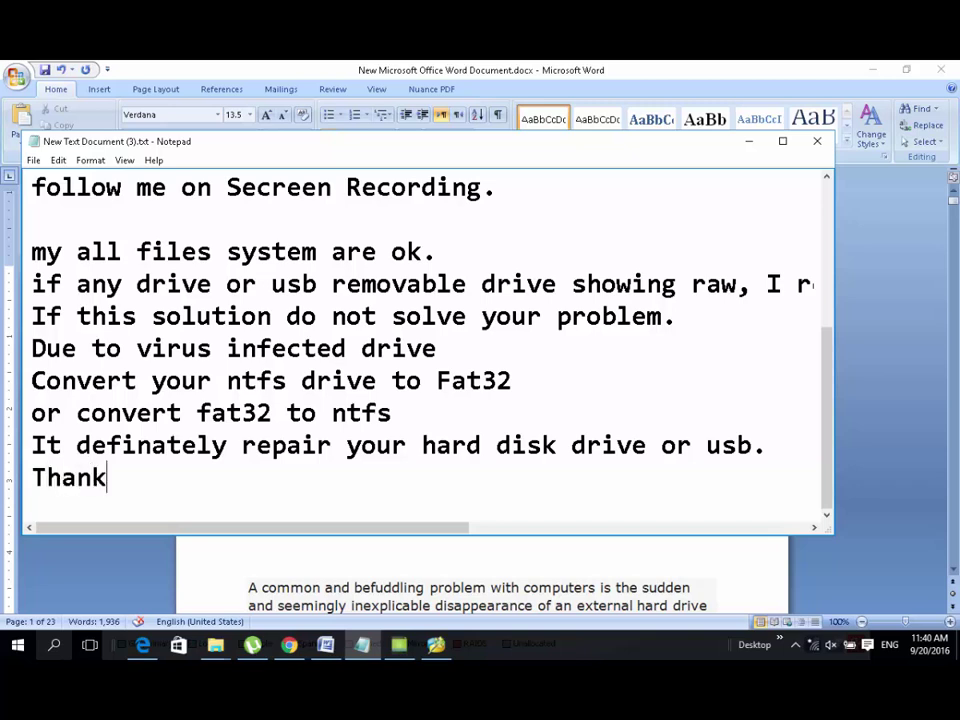
text(s for w)
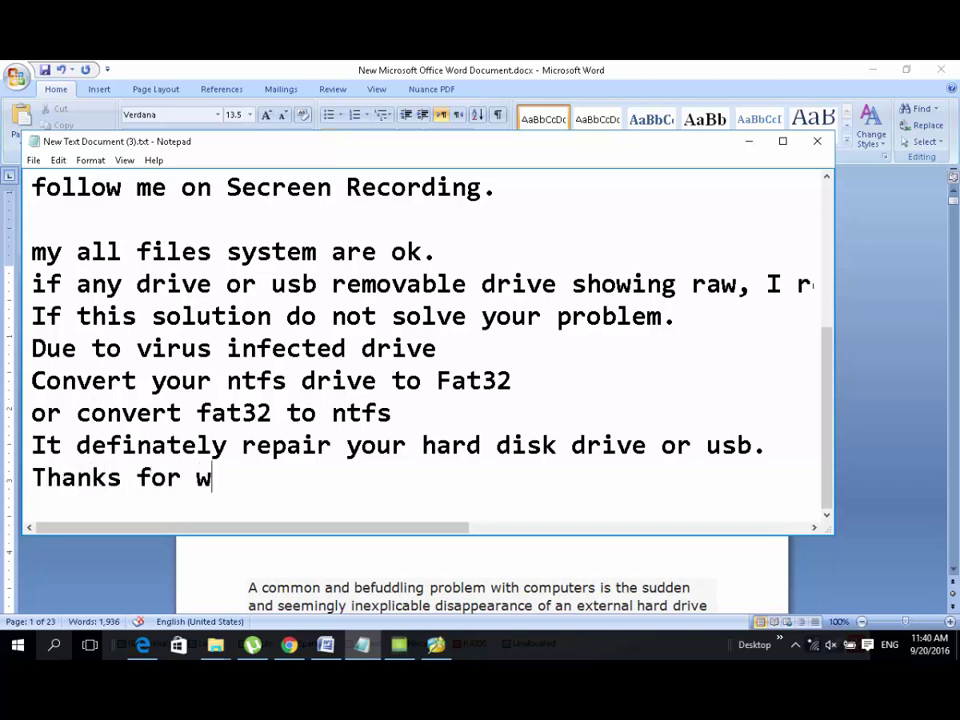
text(atching)
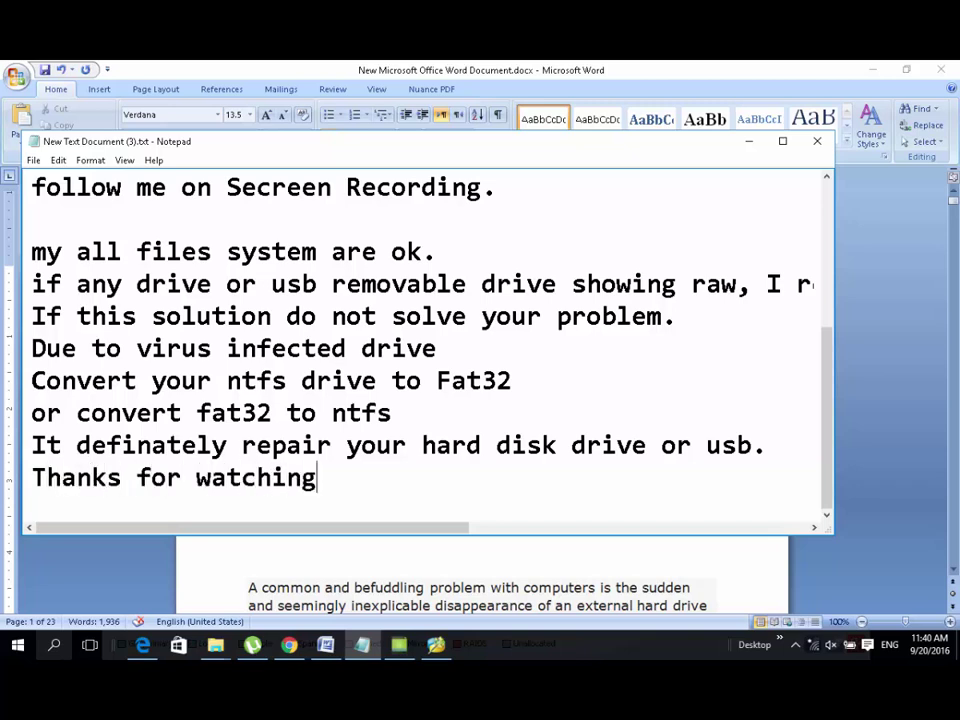
text(.)
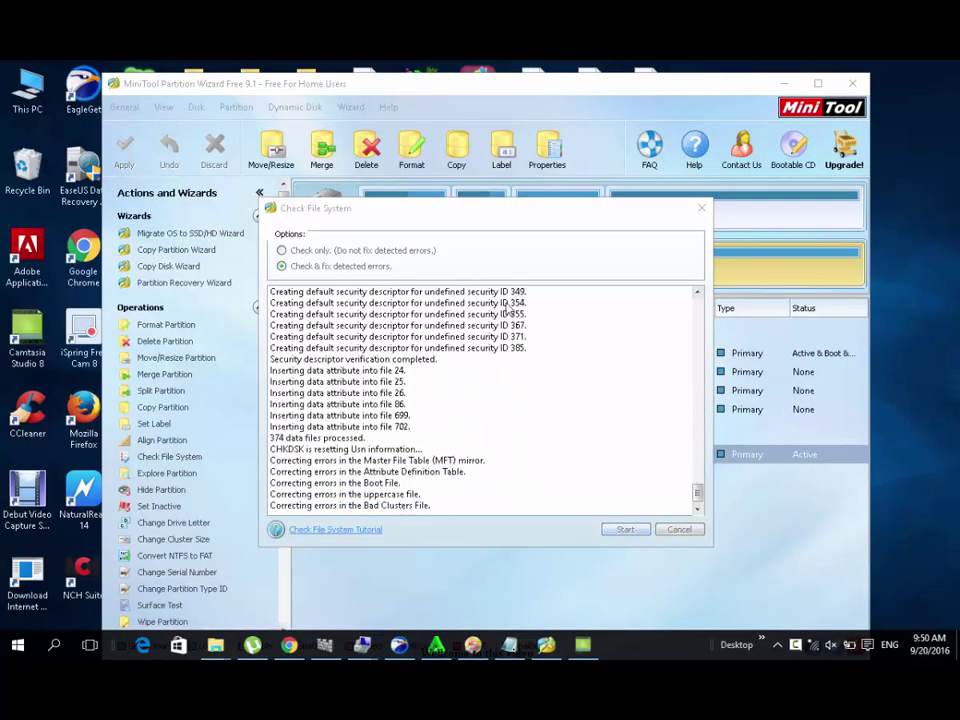
Step: Review the Check File System results in MiniTool Partition Wizard, then view the drives under This PC in File Explorer
drag(488, 221, 549, 416)
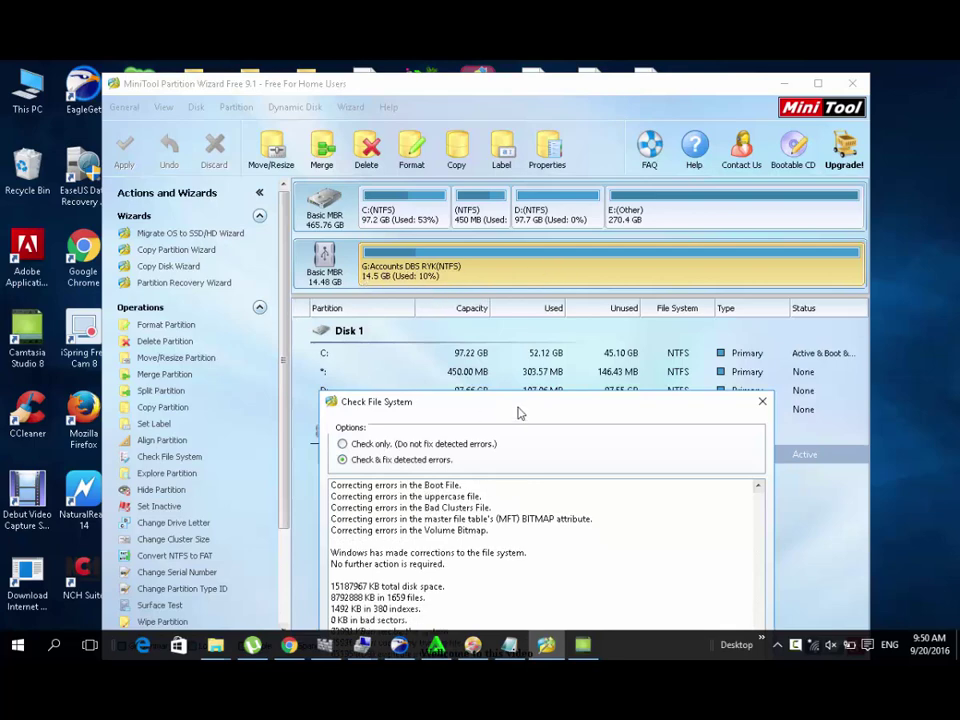
drag(503, 413, 507, 268)
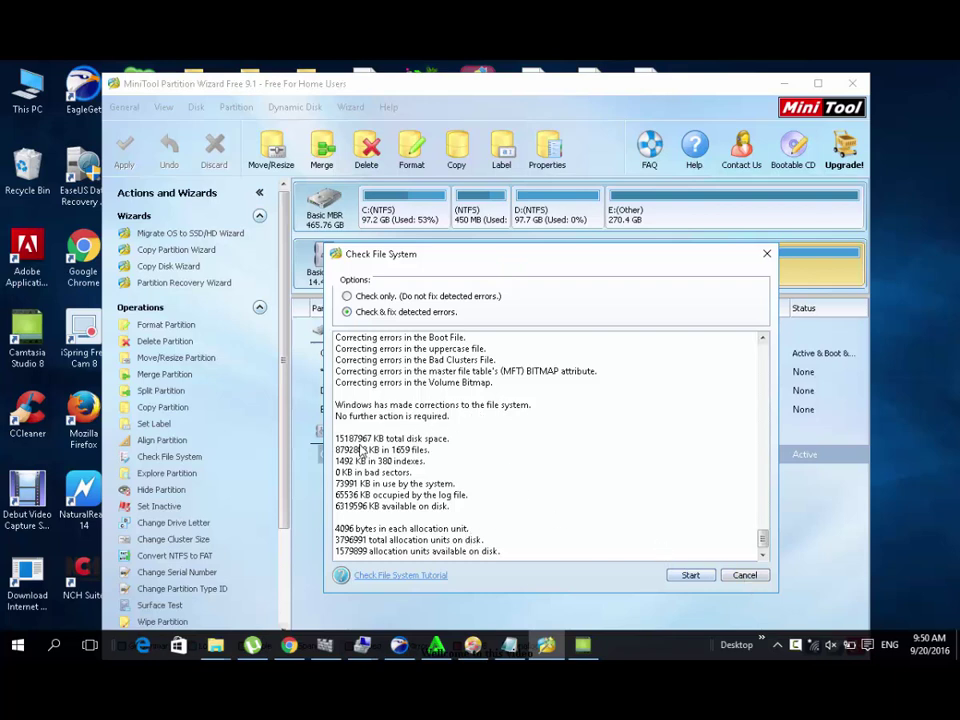
key(super+e)
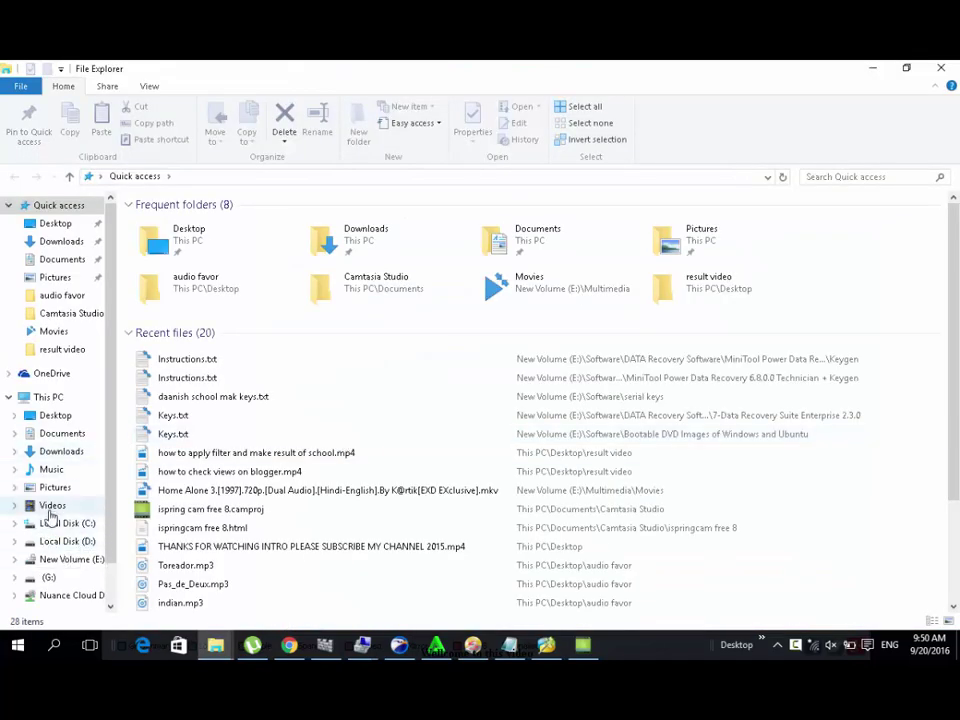
click(46, 398)
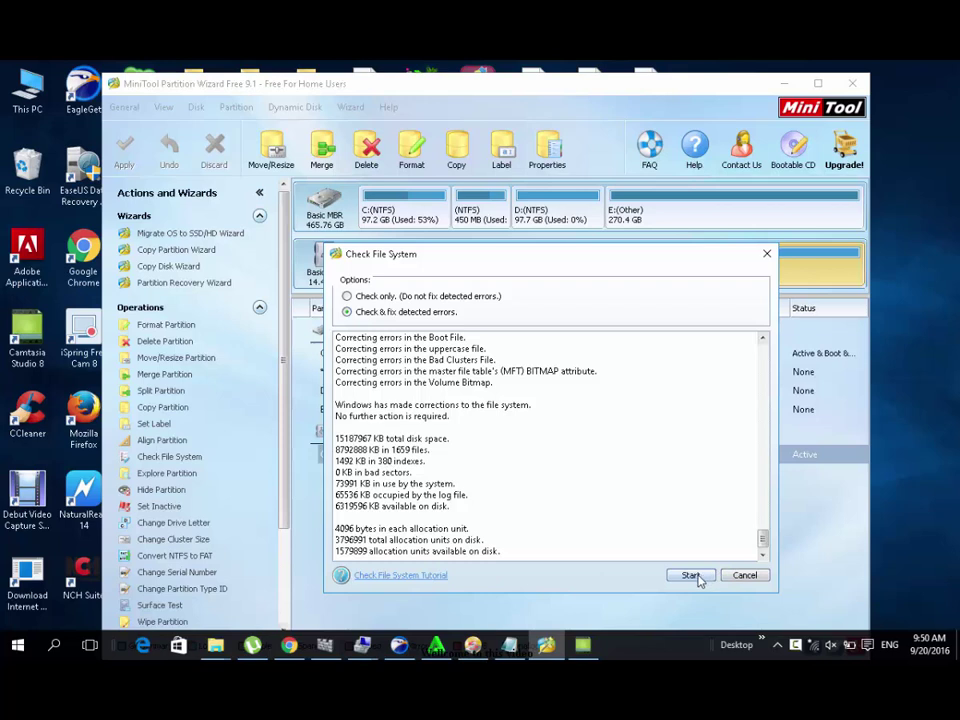
Step: Close the Check File System dialog and cancel the µTorrent Remote identity prompt
click(767, 254)
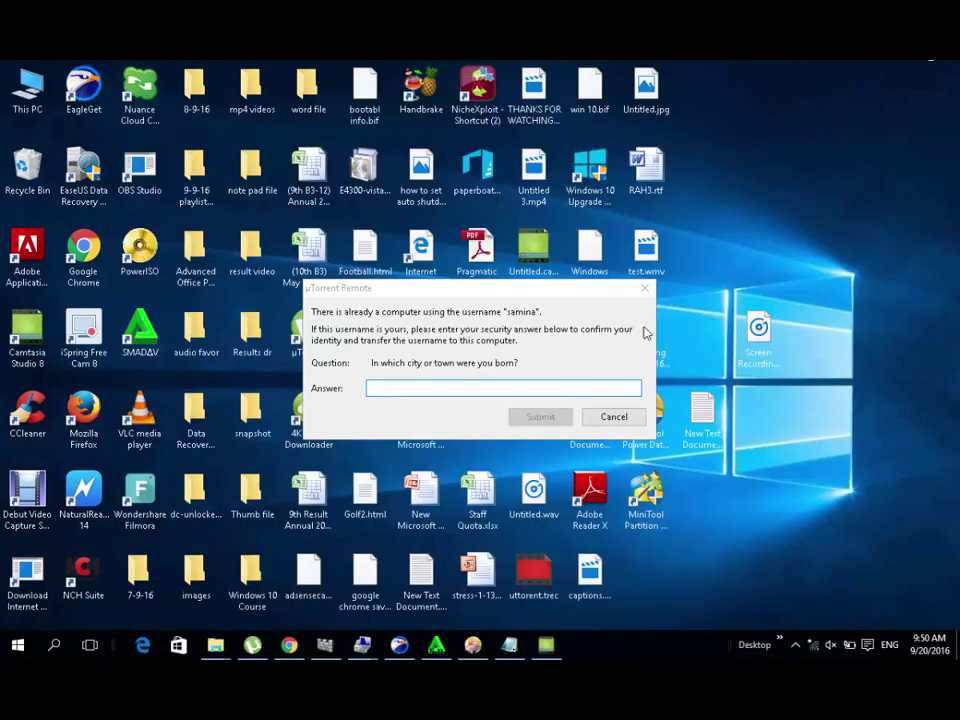
click(622, 417)
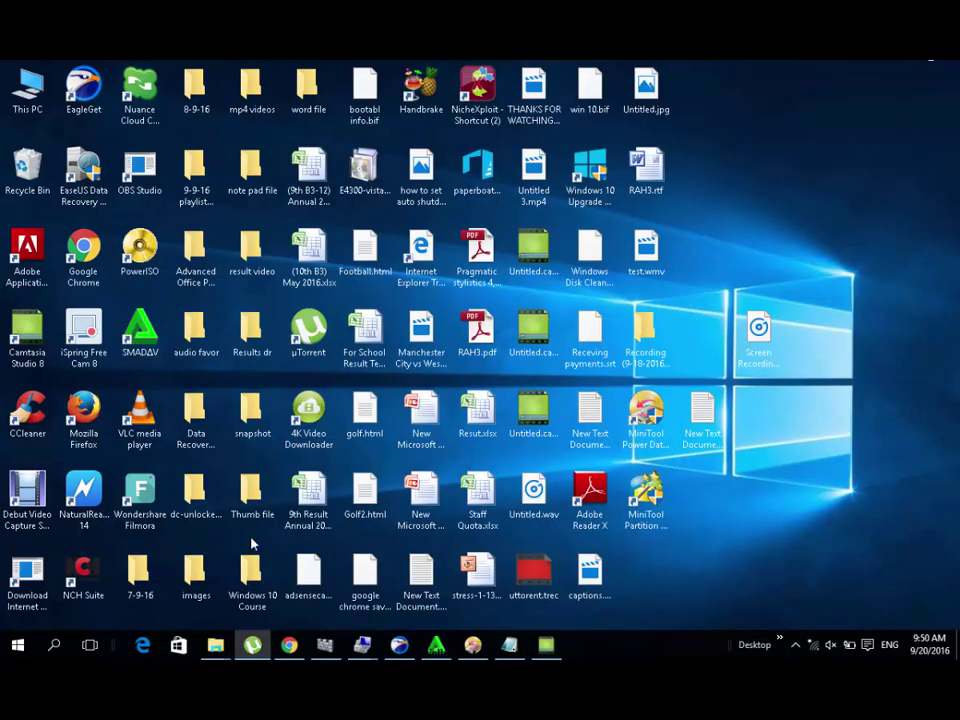
Step: Bring up the Windows power options and select Restart
click(5, 655)
key(Down)
key(Down)
key(Down)
key(Down)
key(Return)
key(Up)
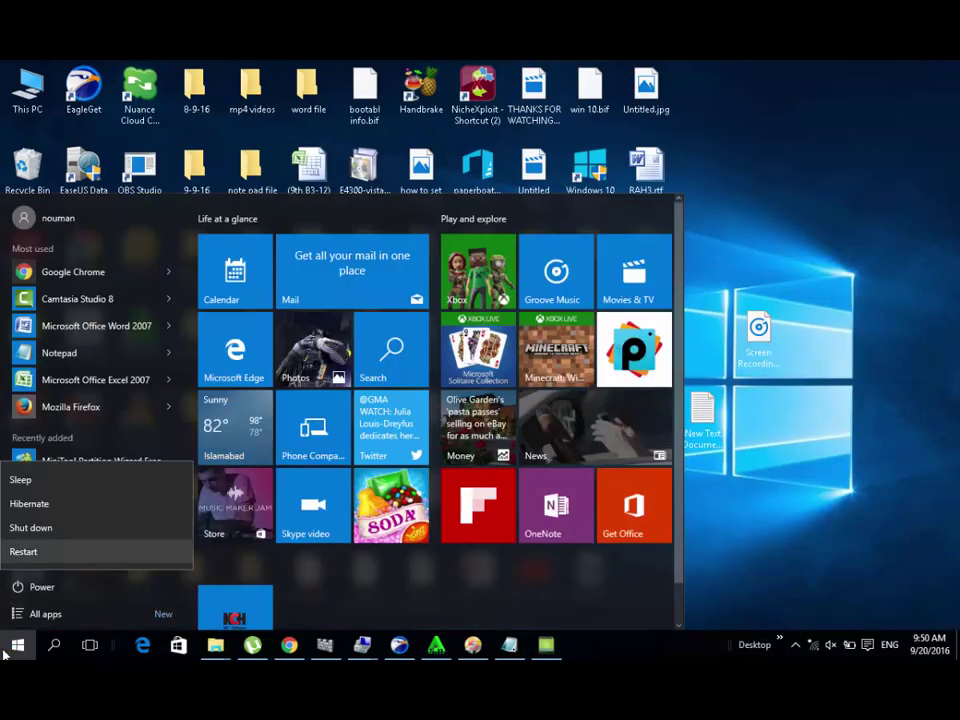